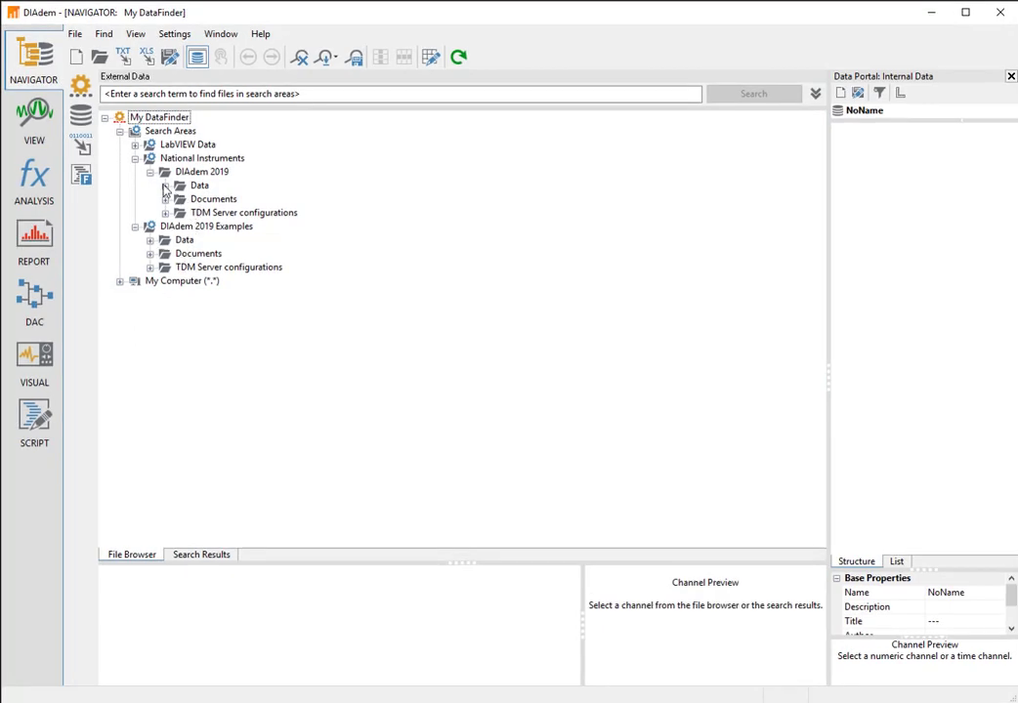
Load Example.tdm and view properties of its file, Noise data group and Noise_4 channel
click(166, 186)
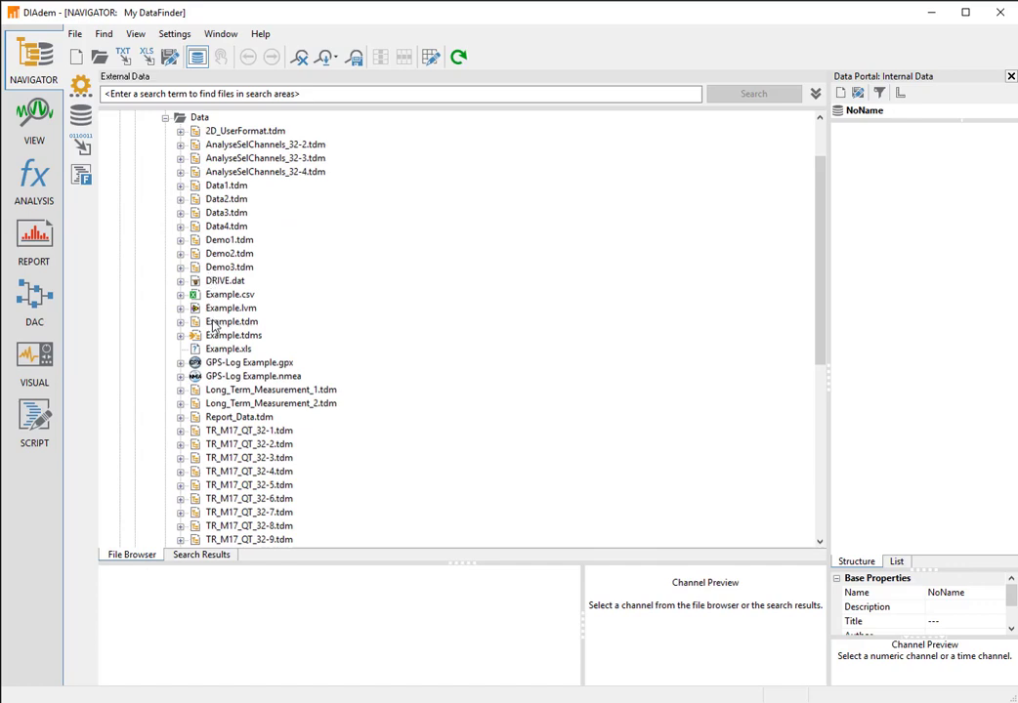
drag(211, 323, 879, 192)
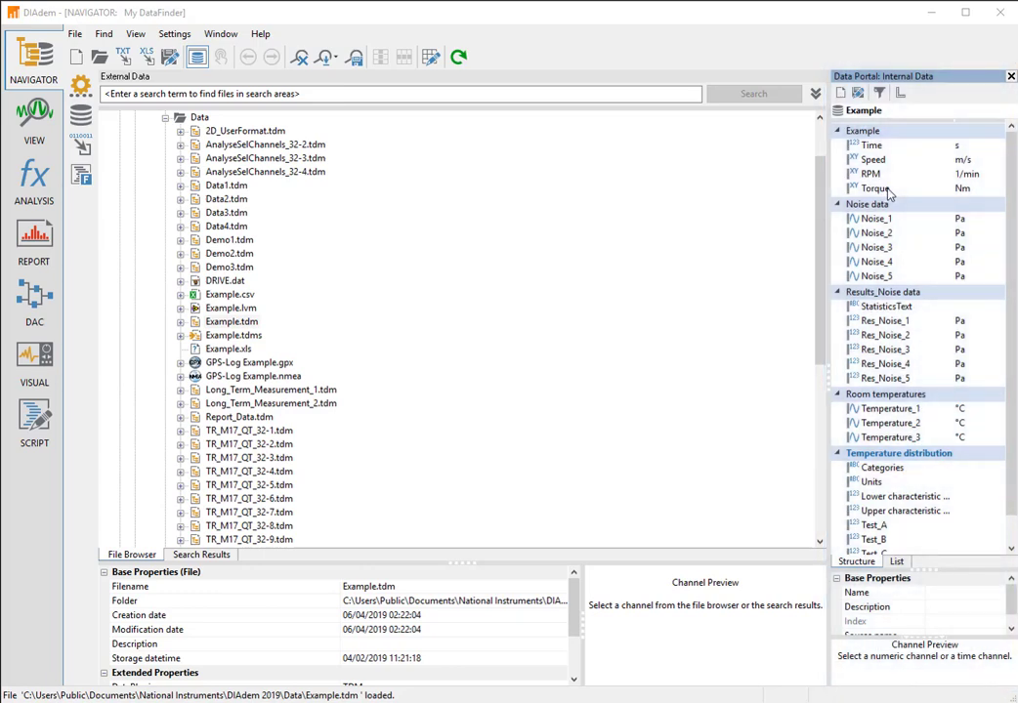
click(904, 113)
click(893, 209)
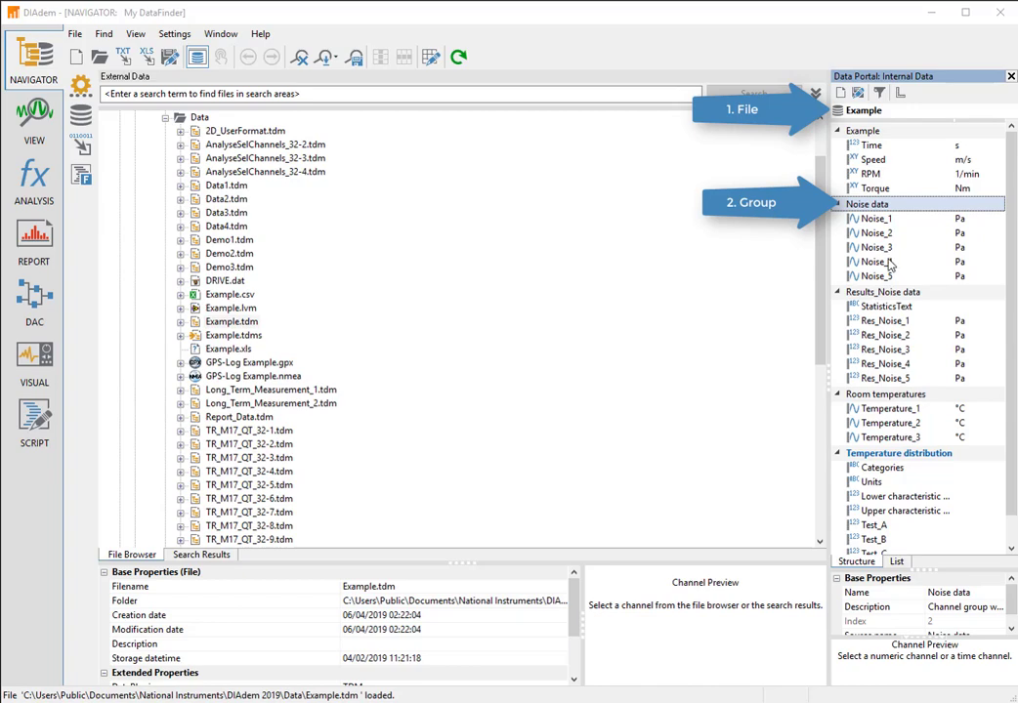
click(887, 262)
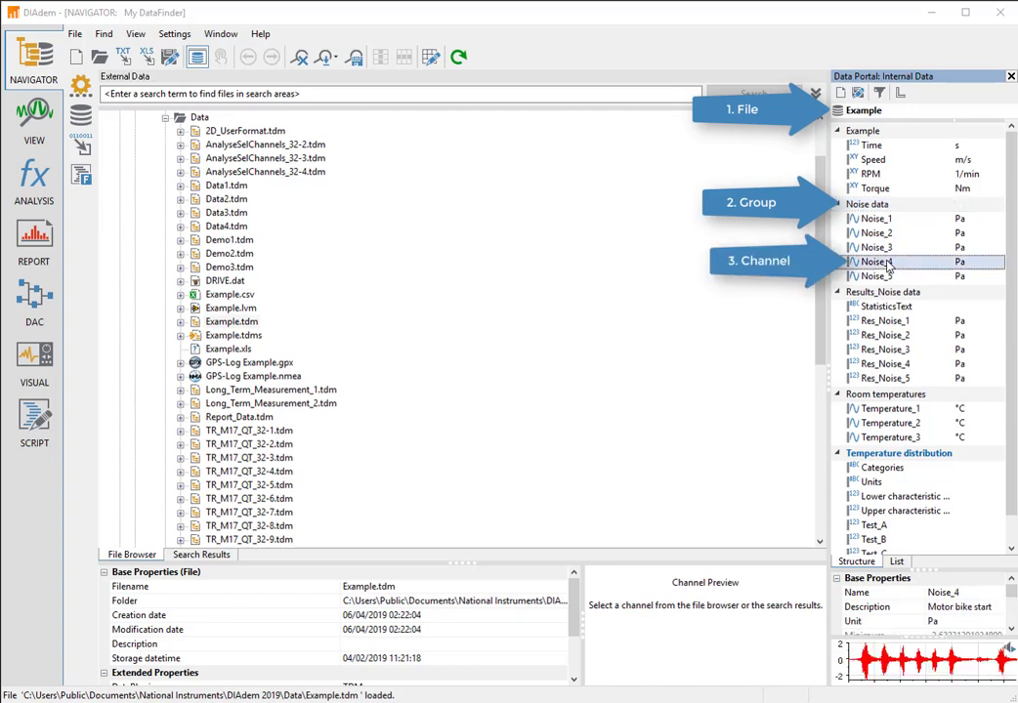
click(894, 583)
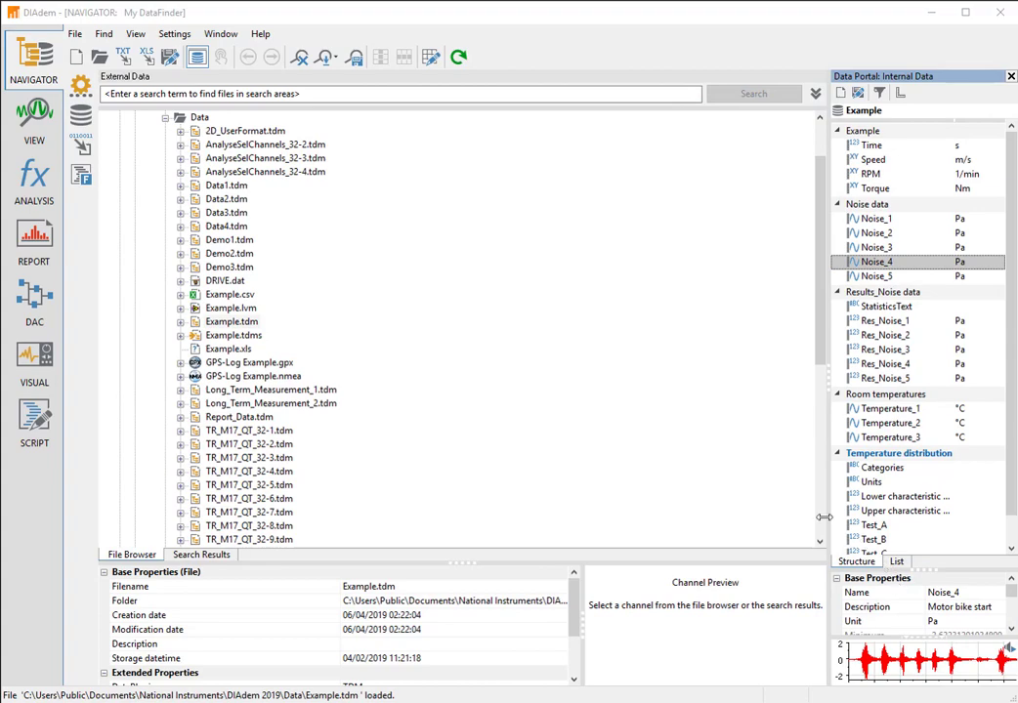
Switch to VIEW and fill Sheet 1 with a Channel Table listing every loaded channel
click(34, 140)
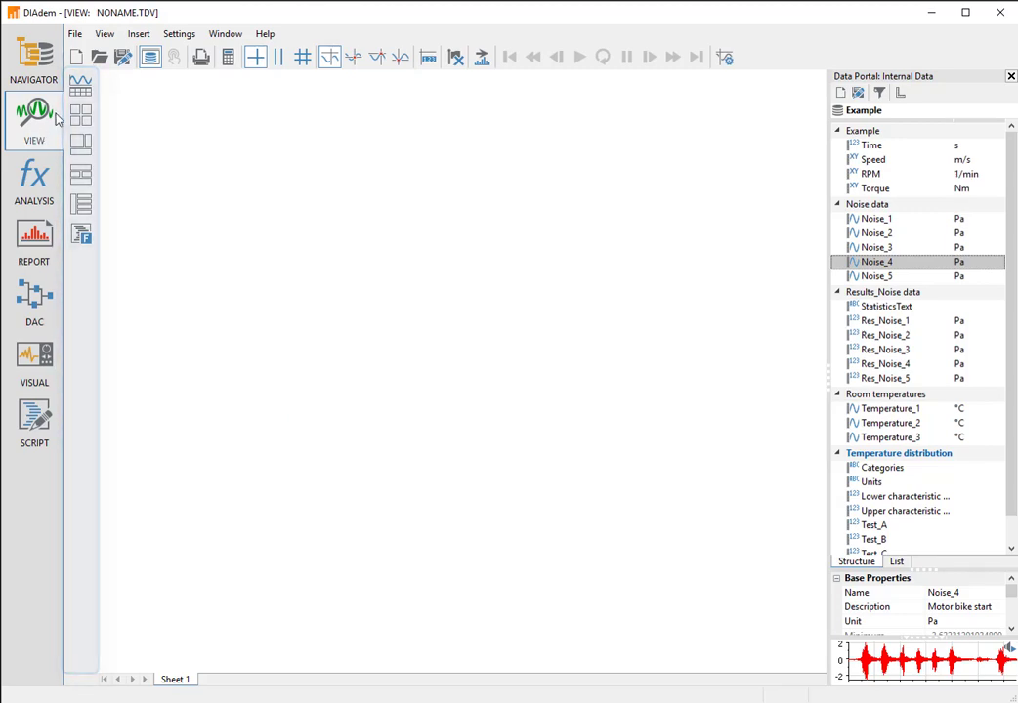
click(79, 86)
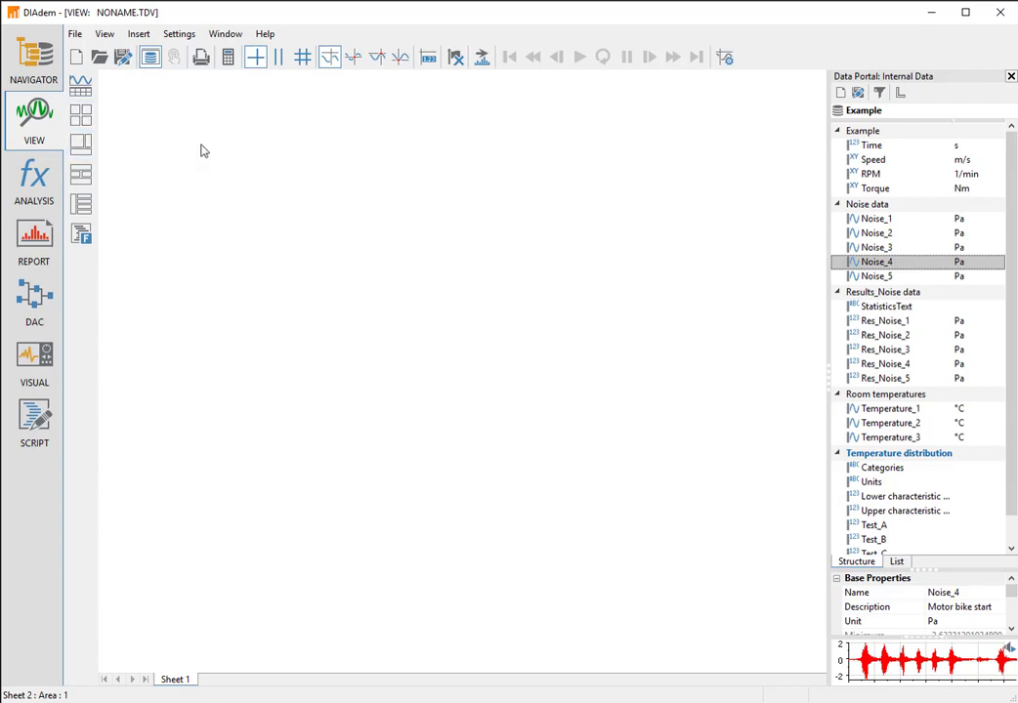
mouse_move(68, 78)
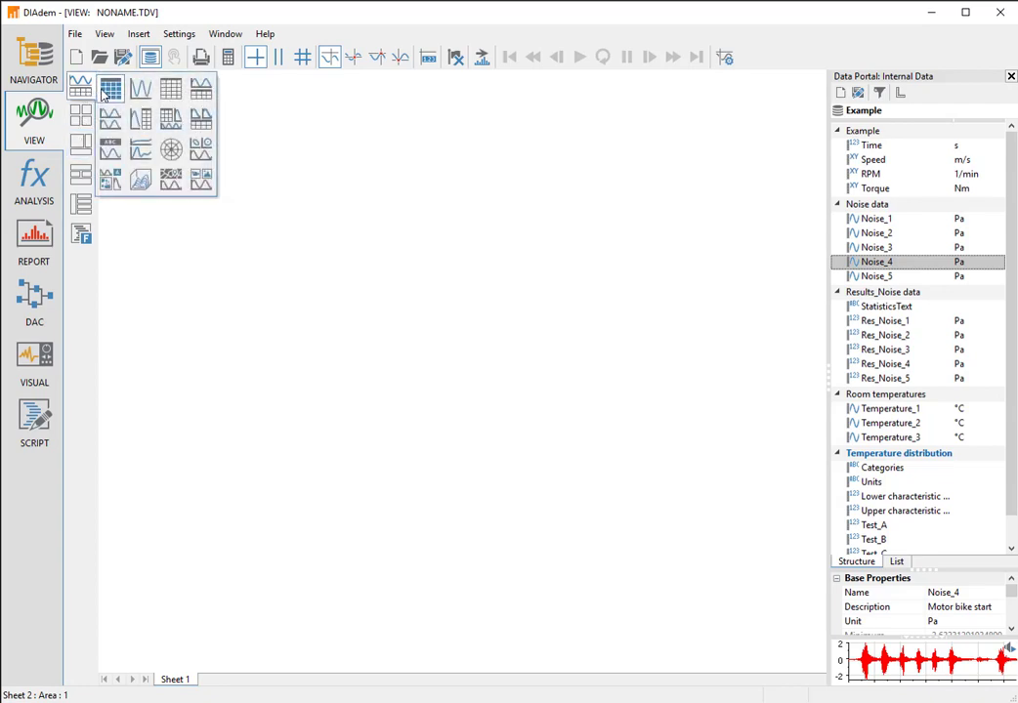
click(109, 90)
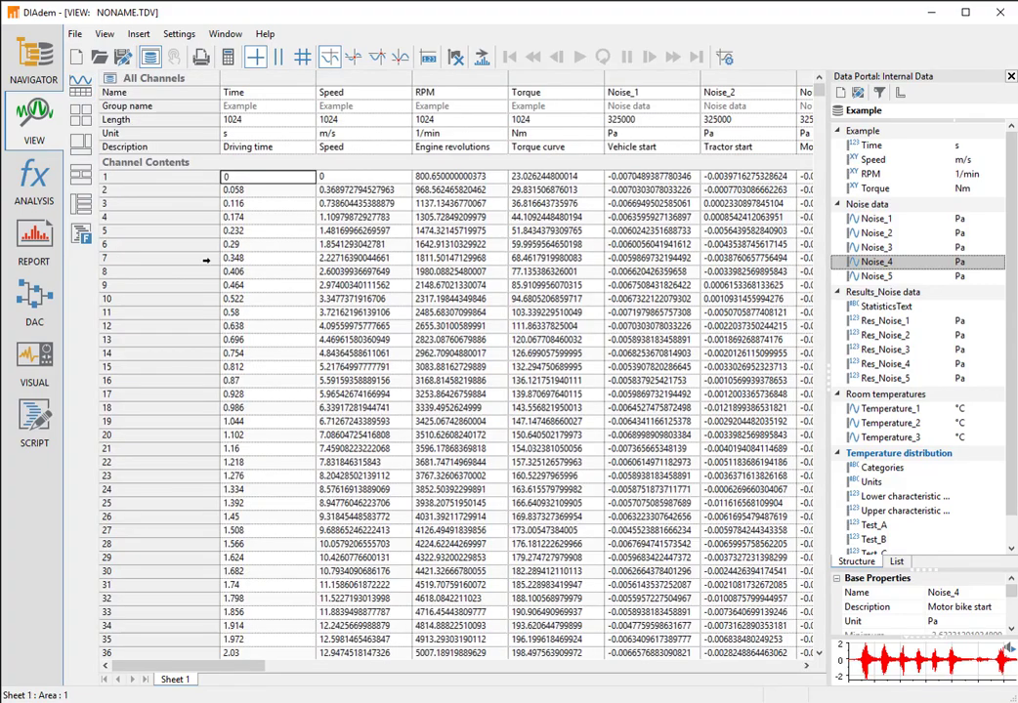
drag(227, 665, 418, 686)
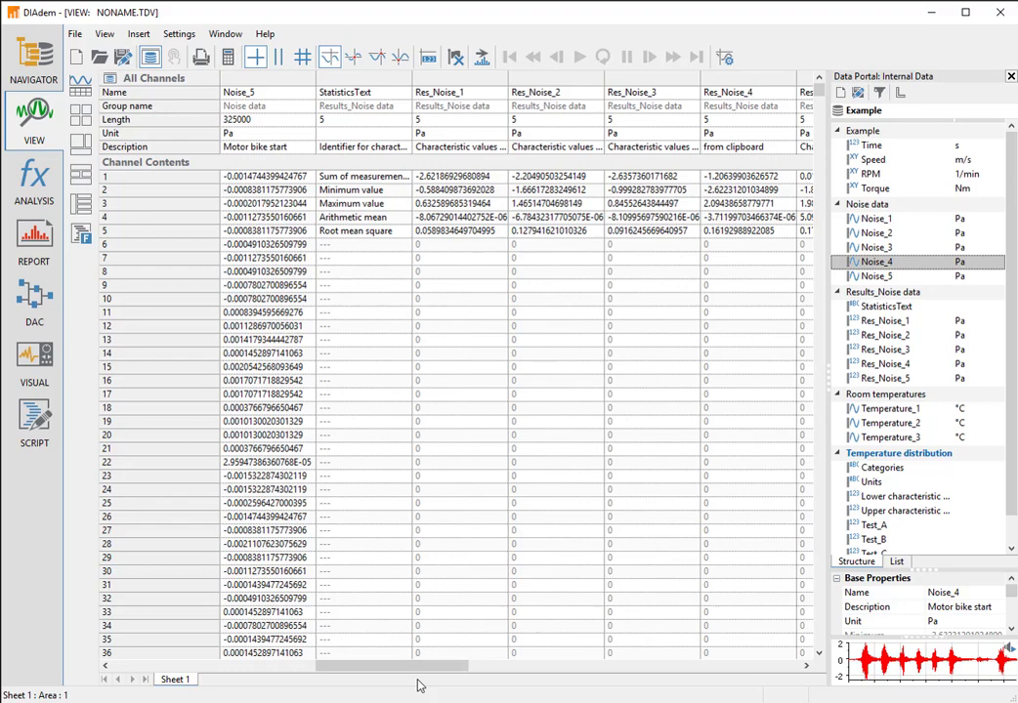
Add a new Sheet 2 at the end and split it into two areas
right_click(179, 679)
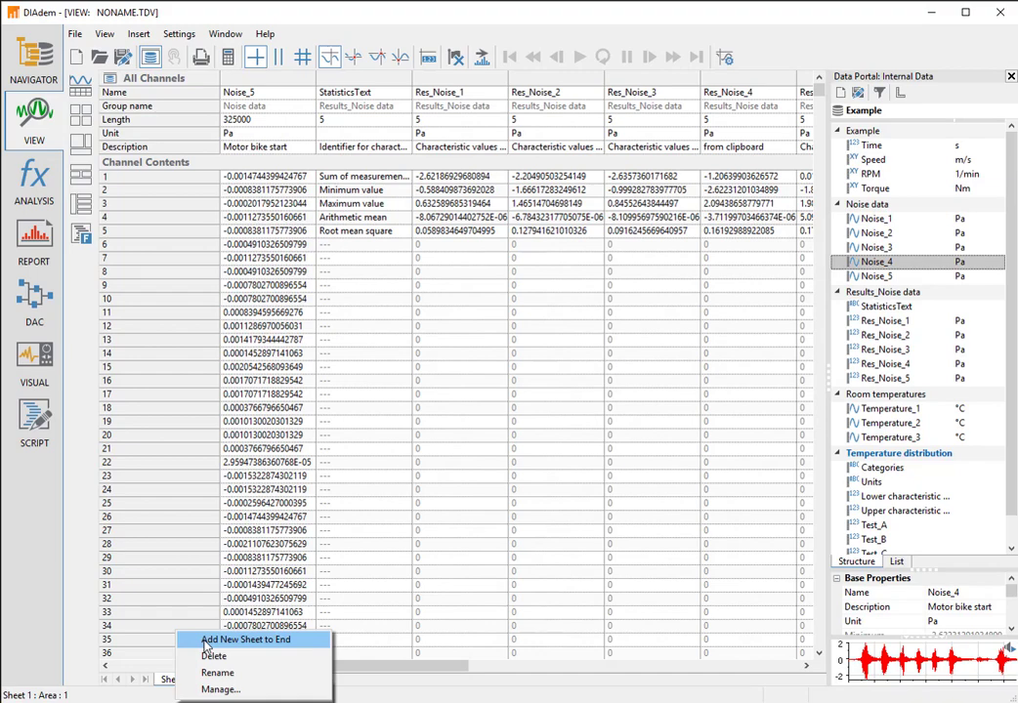
click(207, 641)
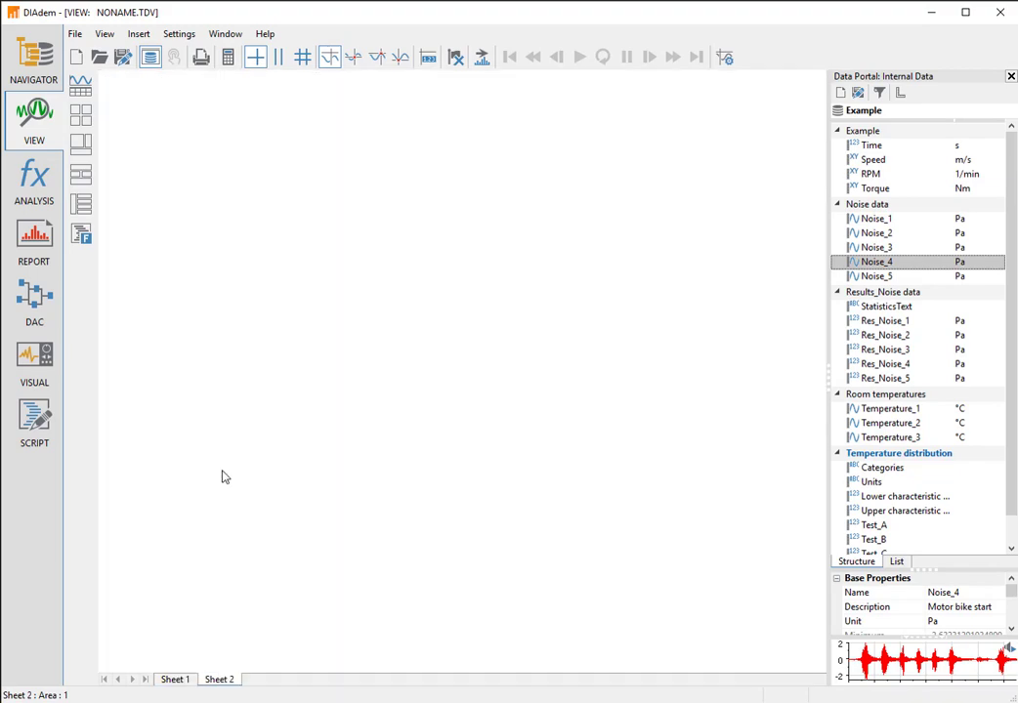
click(83, 117)
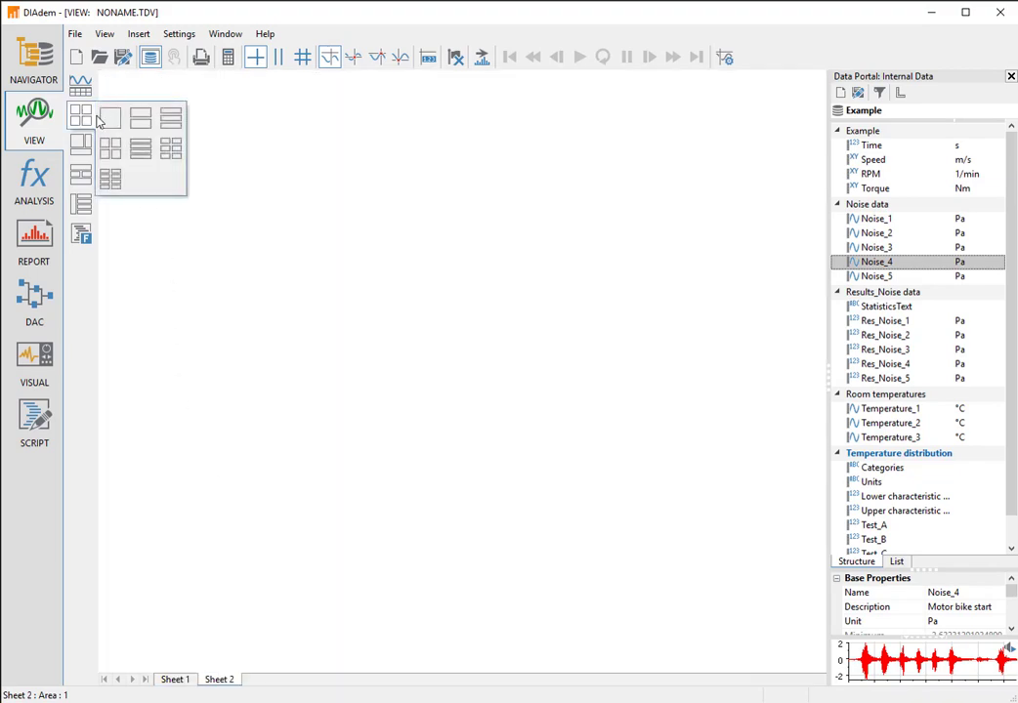
click(143, 128)
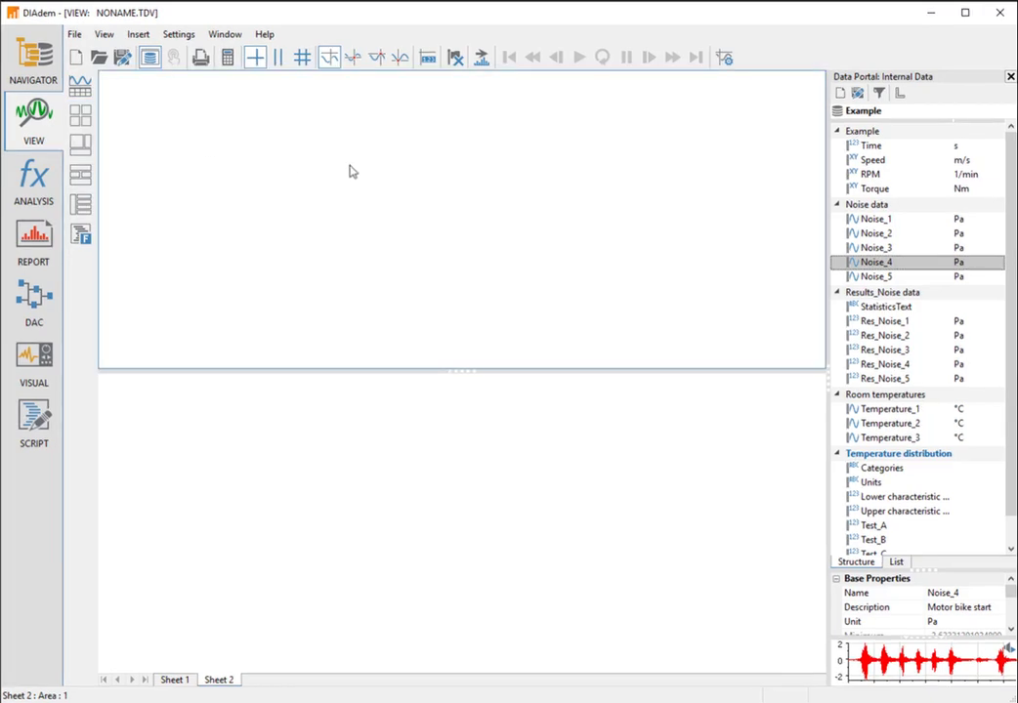
Plot Noise_1 in the upper area as a 2D axis system
click(863, 221)
drag(864, 223, 571, 226)
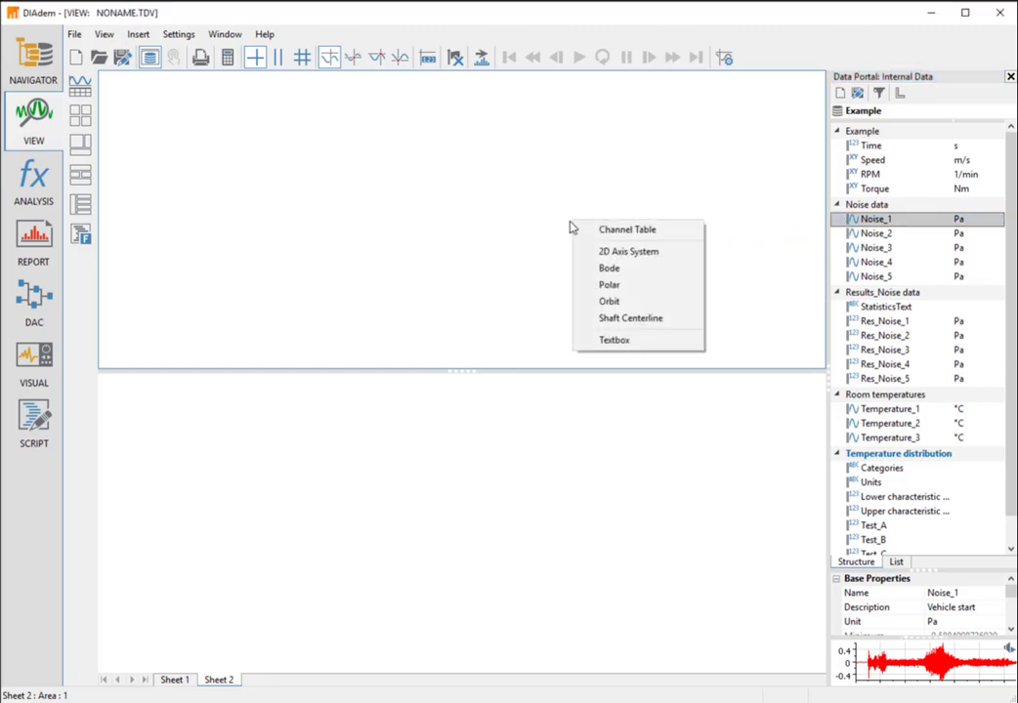
click(609, 254)
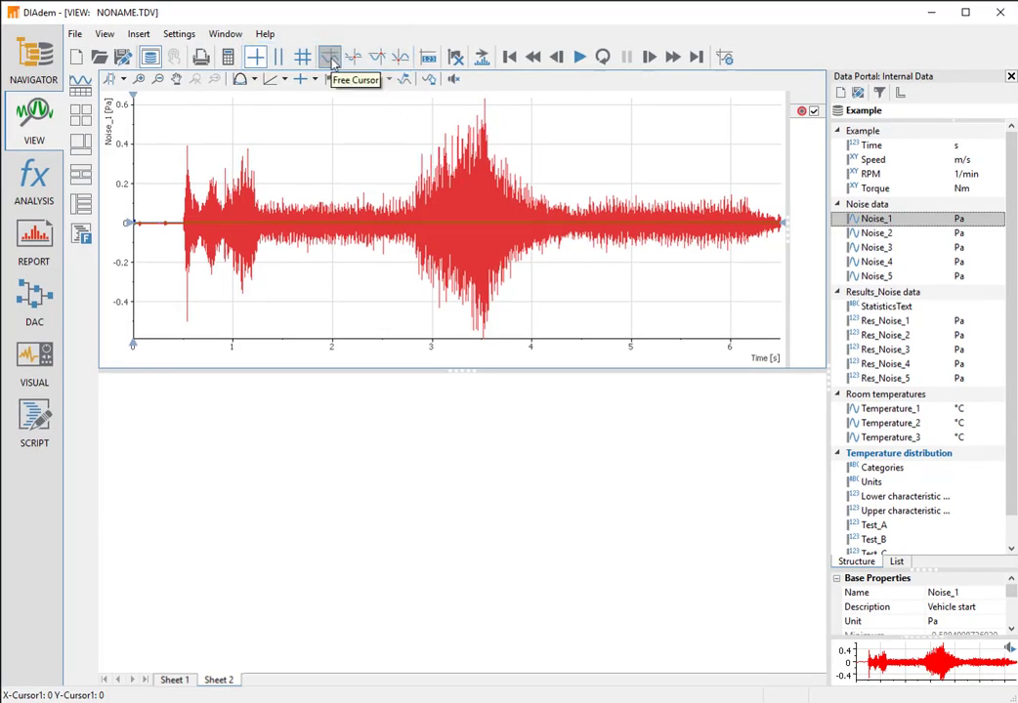
Place a curve cursor locked onto Noise_1 and slide it to about 2.6 s
click(328, 160)
drag(329, 160, 378, 158)
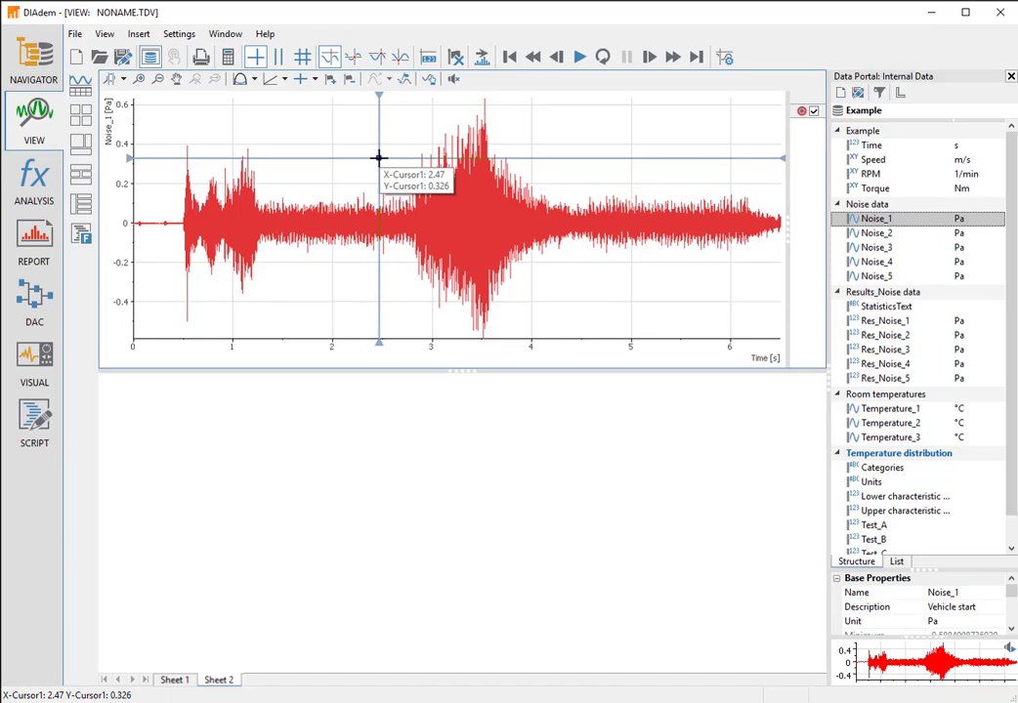
click(354, 58)
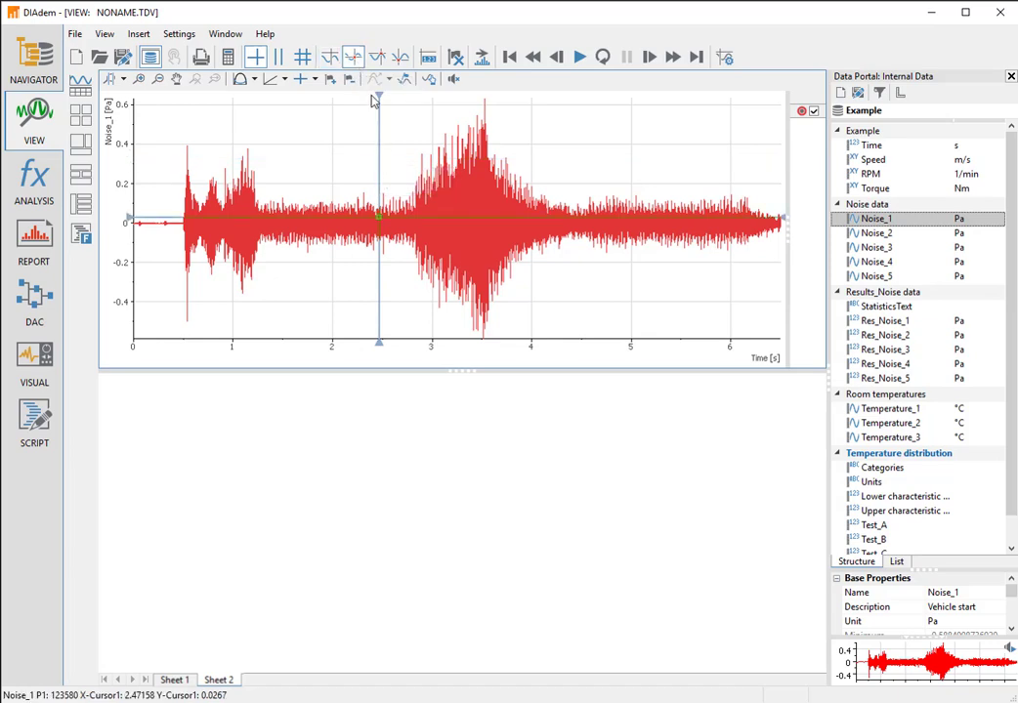
mouse_move(381, 123)
drag(381, 123, 405, 123)
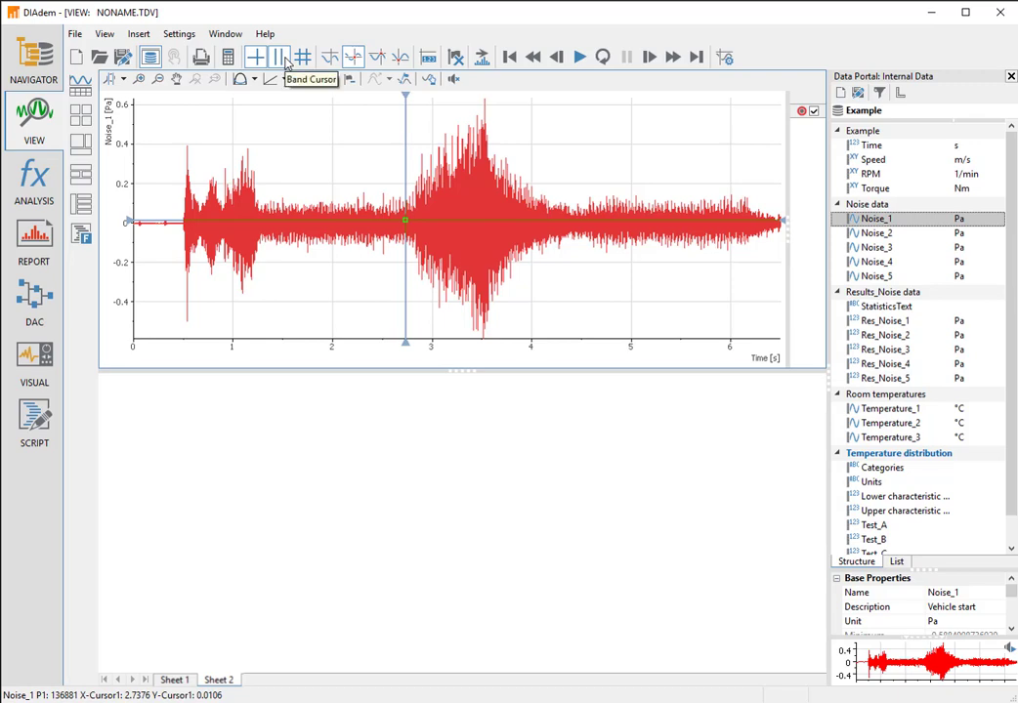
Mark a band cursor from about 0.91 s to 1.25 s and zoom the plot to it
click(282, 58)
drag(222, 161, 257, 174)
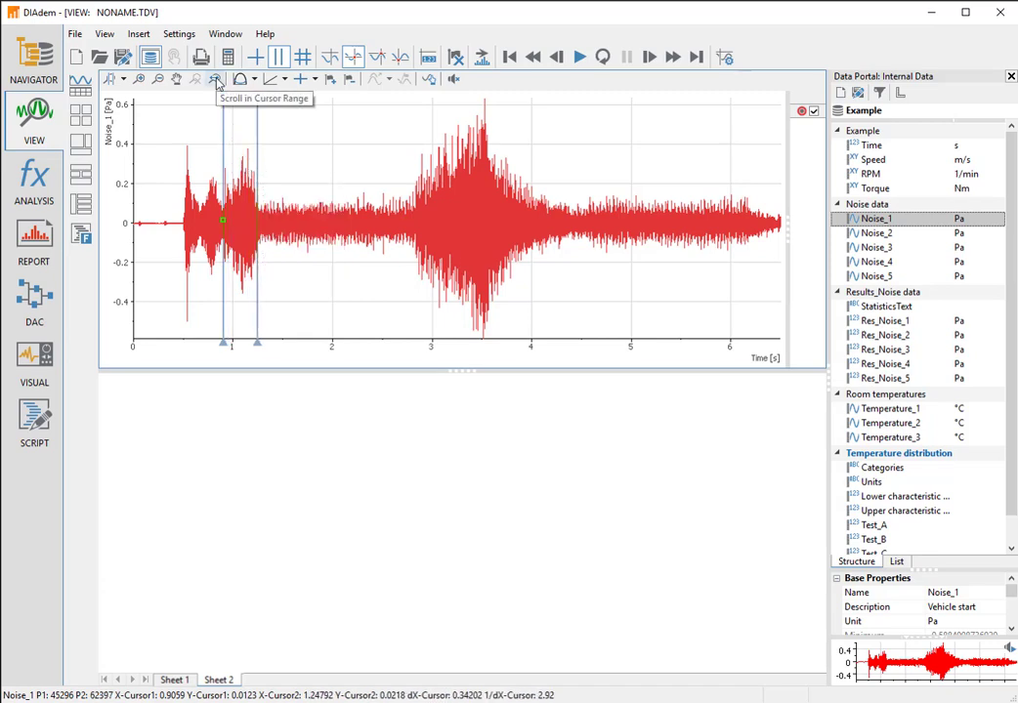
click(217, 80)
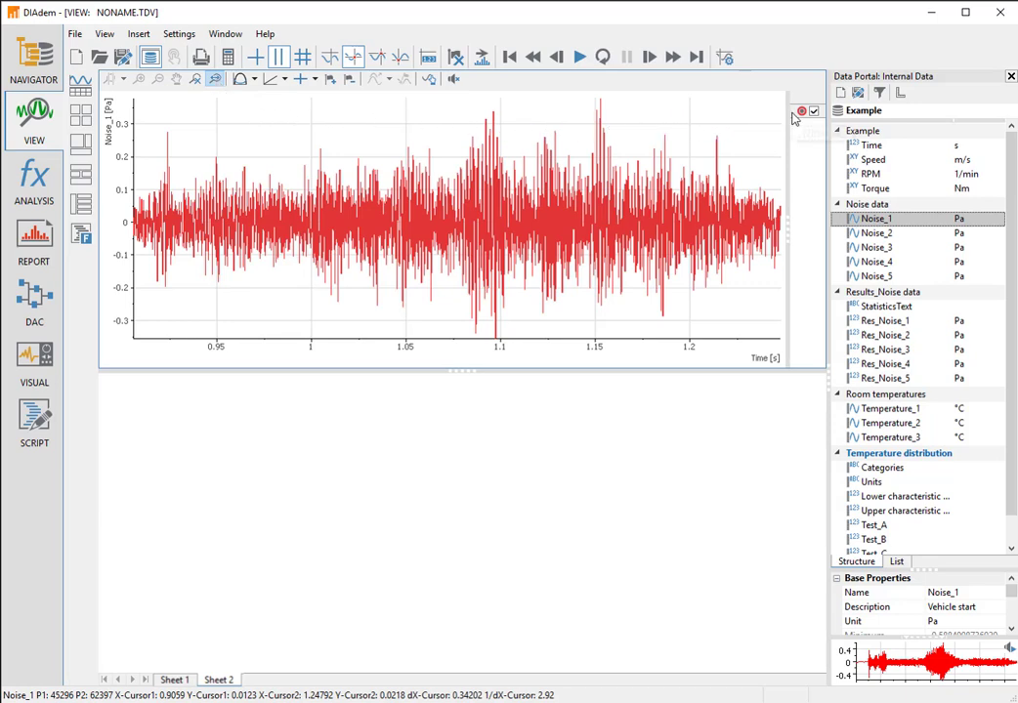
Copy the Noise_1 plot into the lower area as a 2D axis system and set its band to 3.148–3.391 s
drag(794, 115, 555, 447)
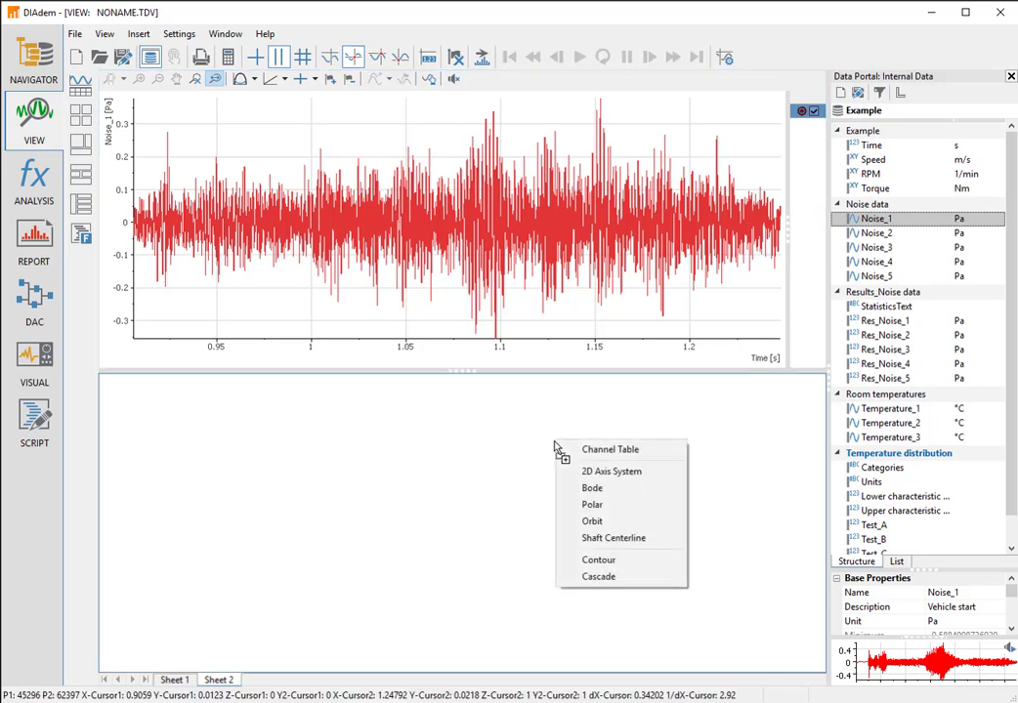
click(592, 473)
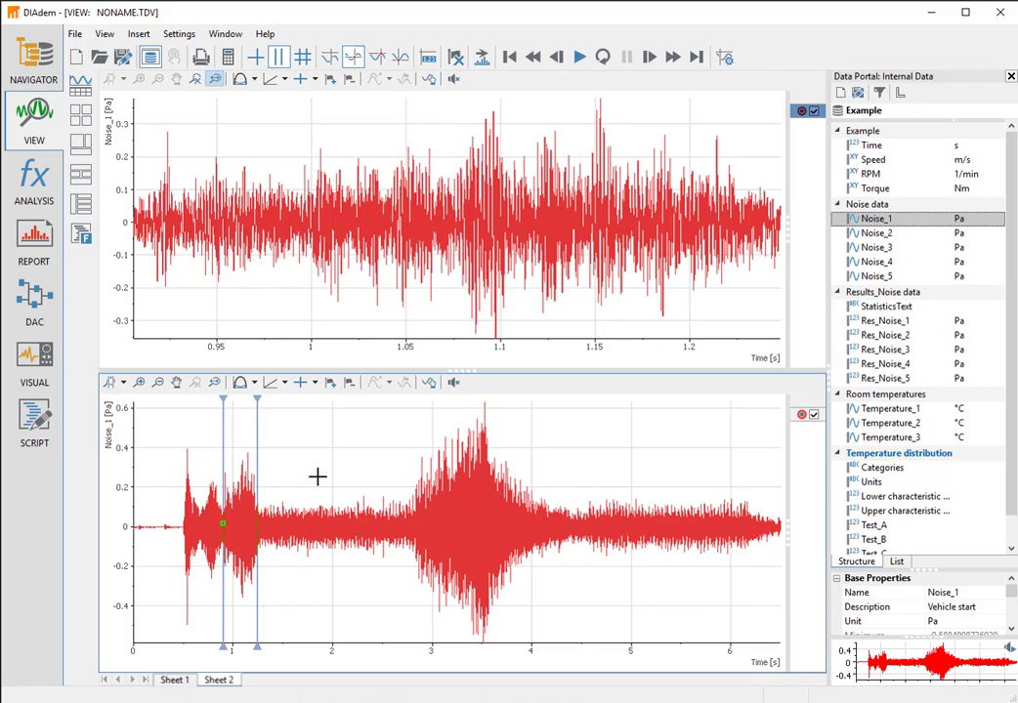
drag(237, 452, 256, 455)
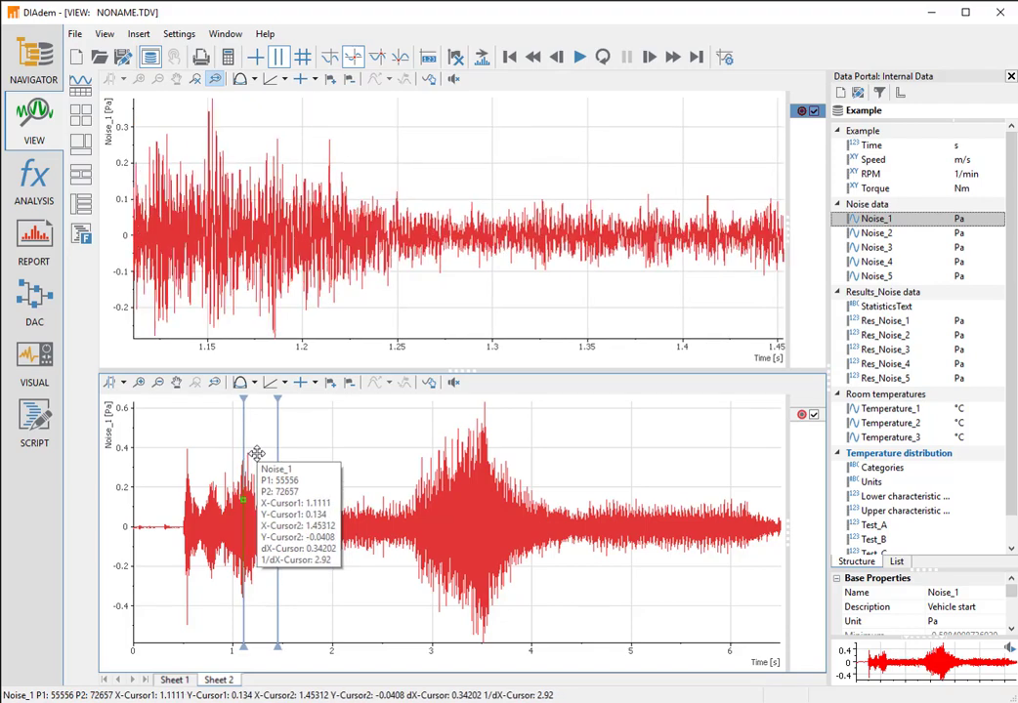
click(474, 410)
drag(484, 417, 460, 449)
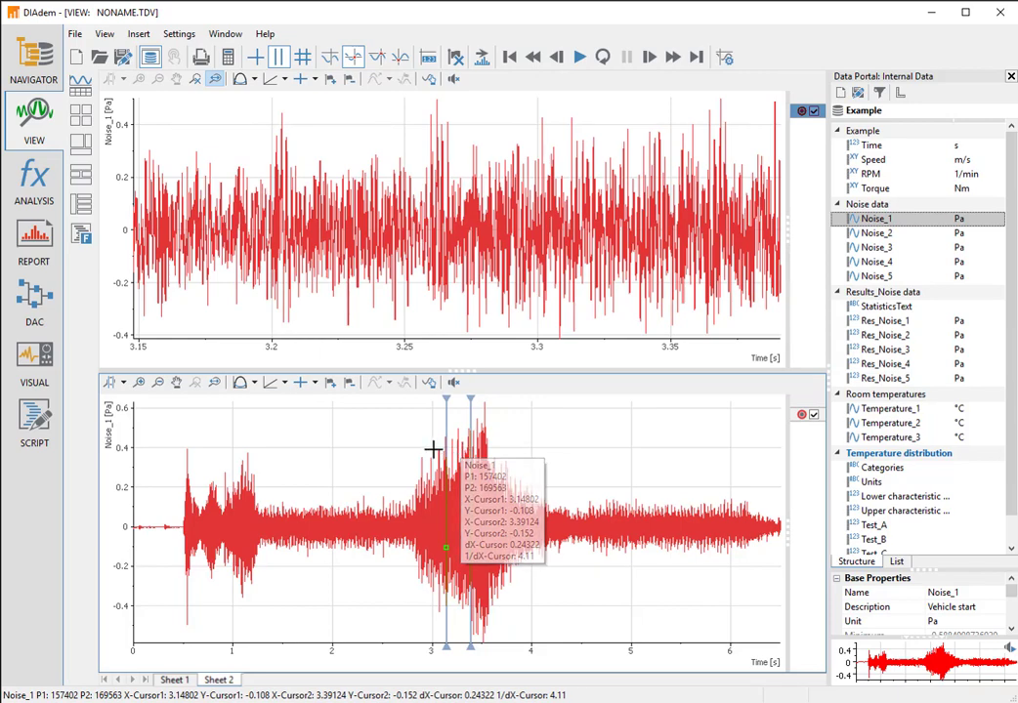
click(51, 192)
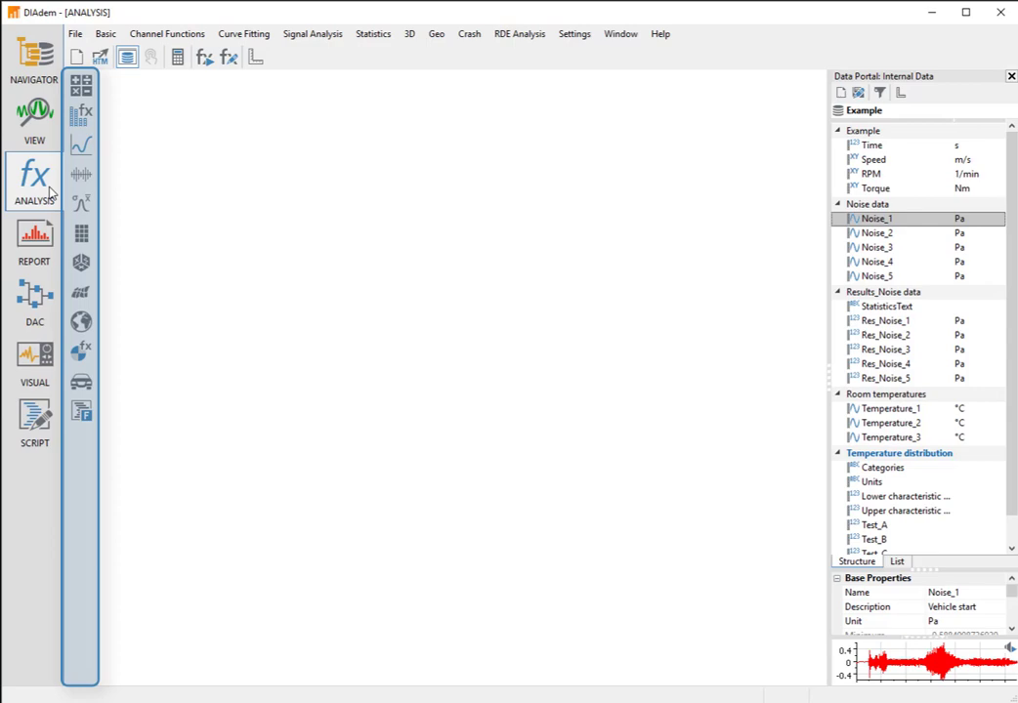
mouse_move(91, 88)
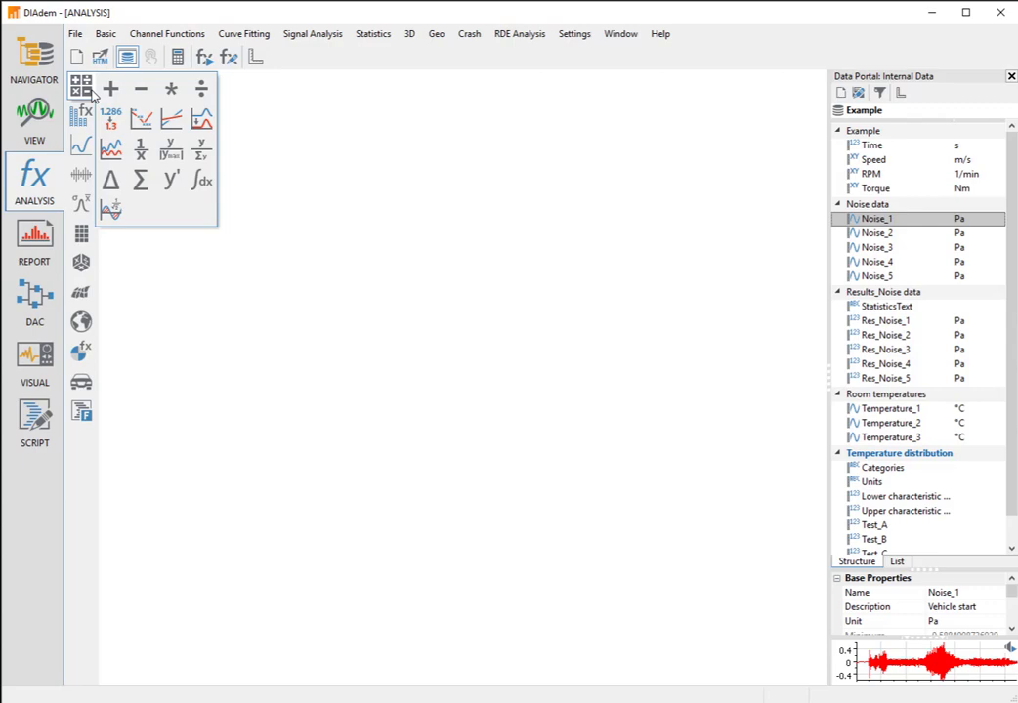
mouse_move(88, 114)
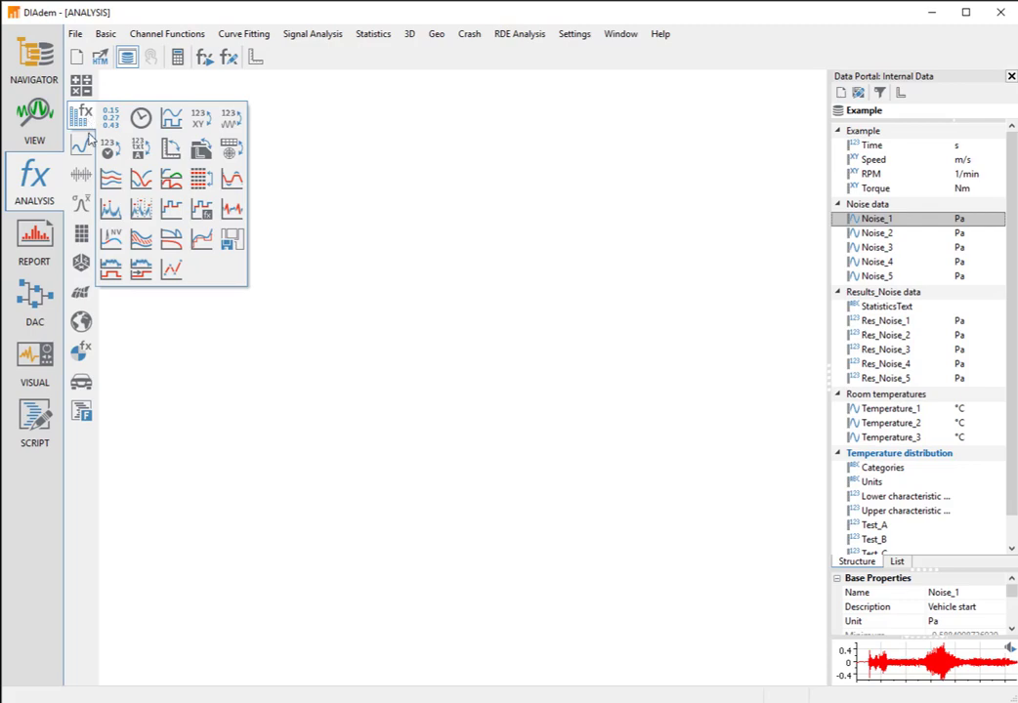
mouse_move(89, 143)
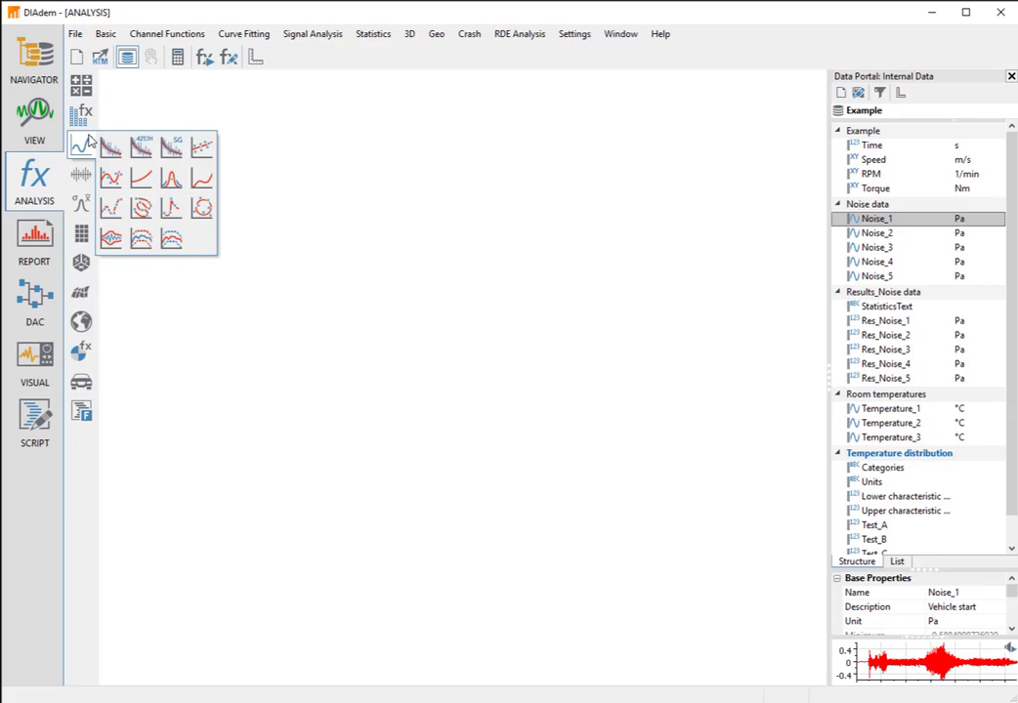
mouse_move(86, 173)
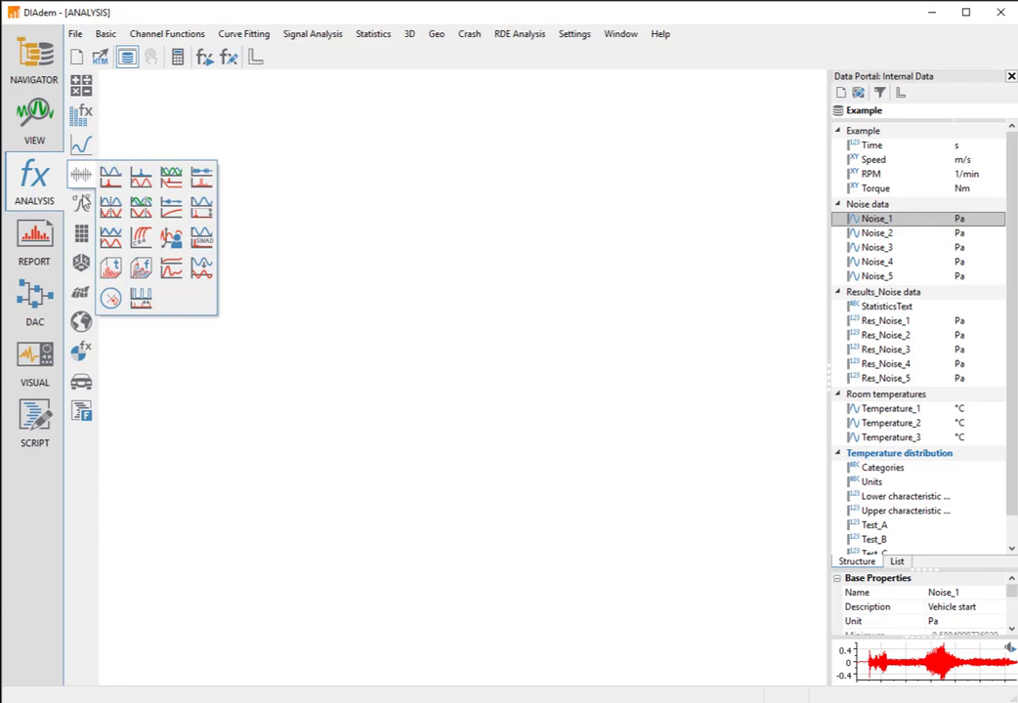
mouse_move(84, 203)
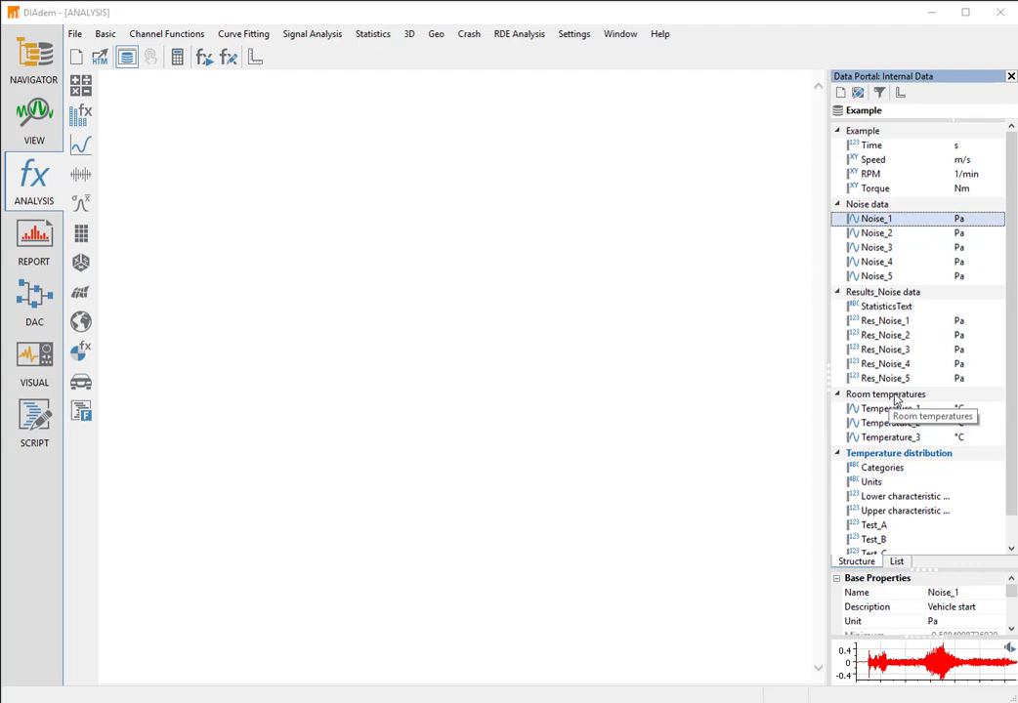
Set Room temperatures as default group and average Temperature_1–3 into a new Mean channel
right_click(896, 398)
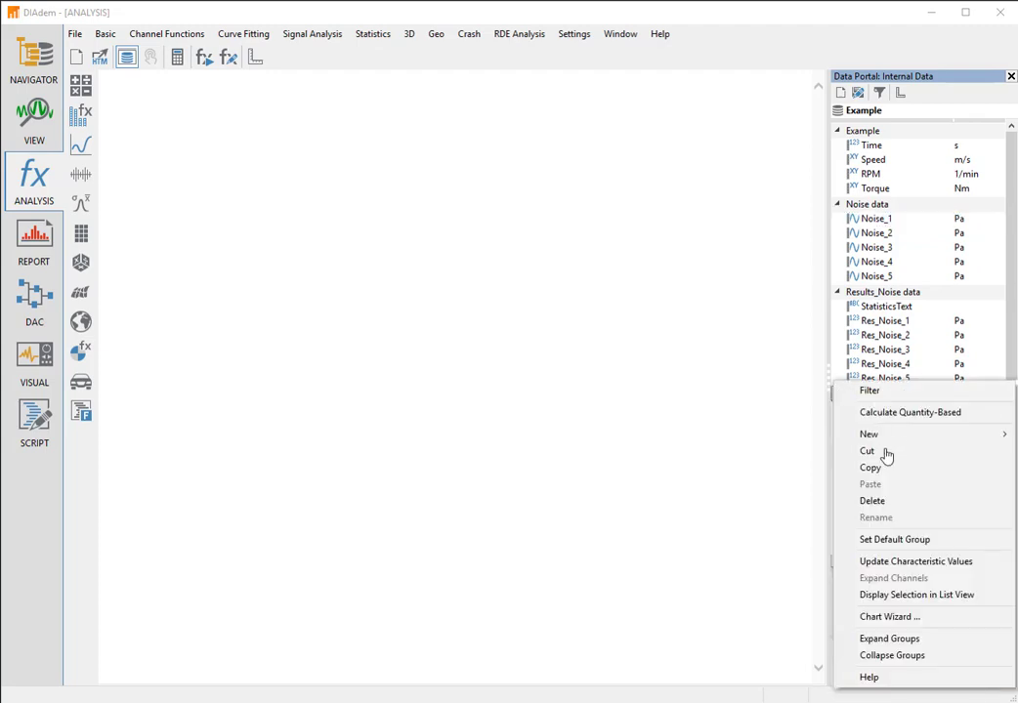
click(884, 543)
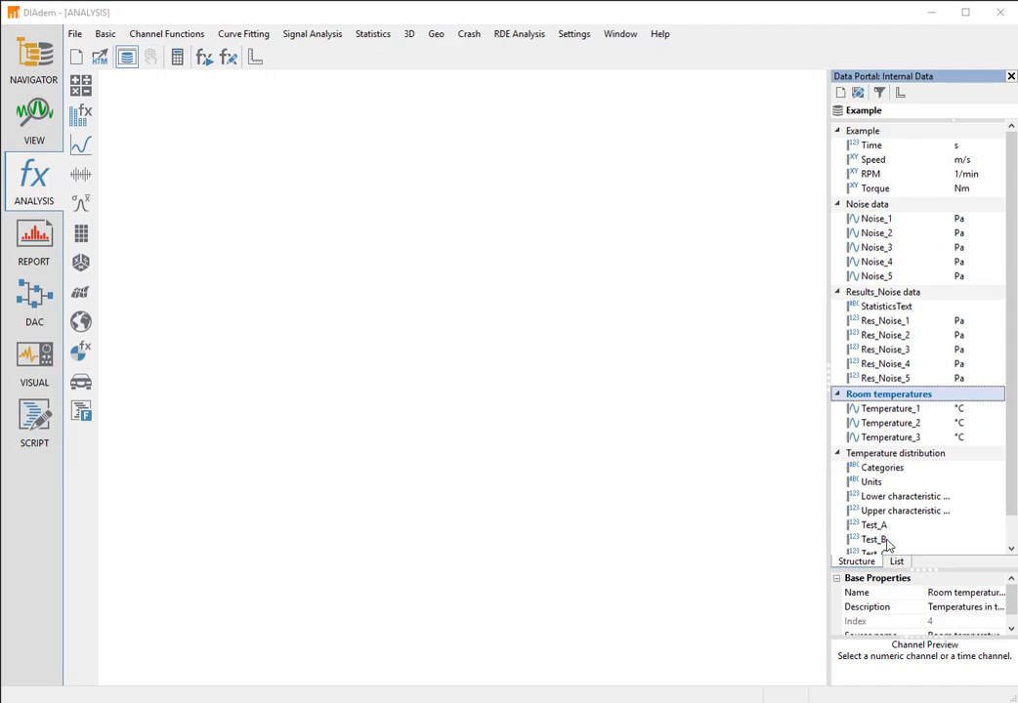
click(83, 121)
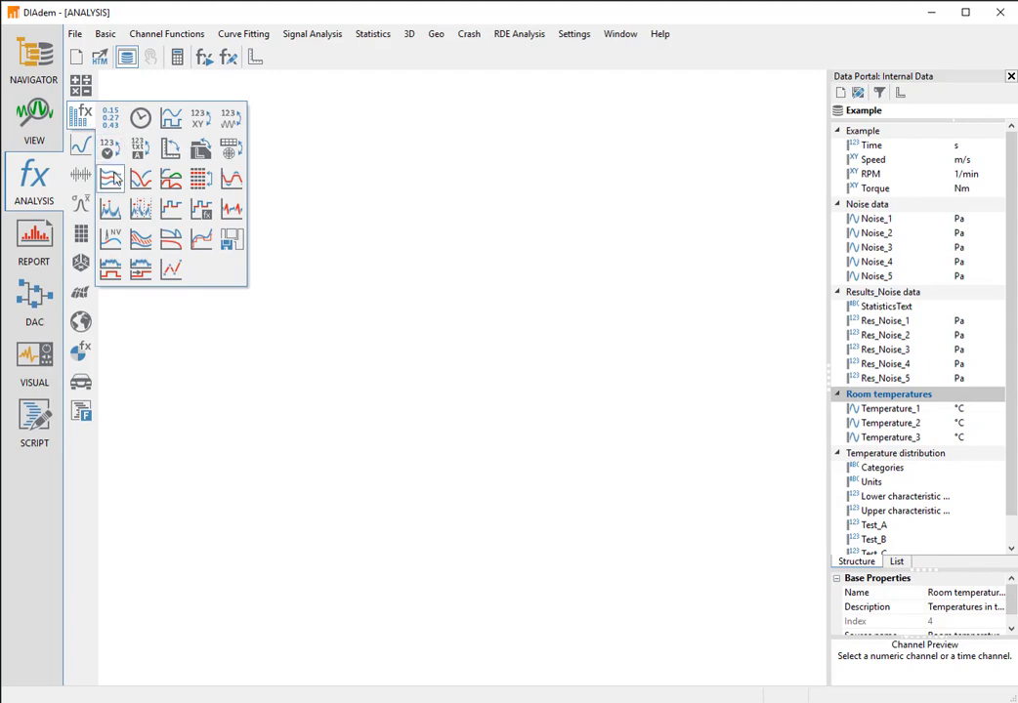
click(114, 179)
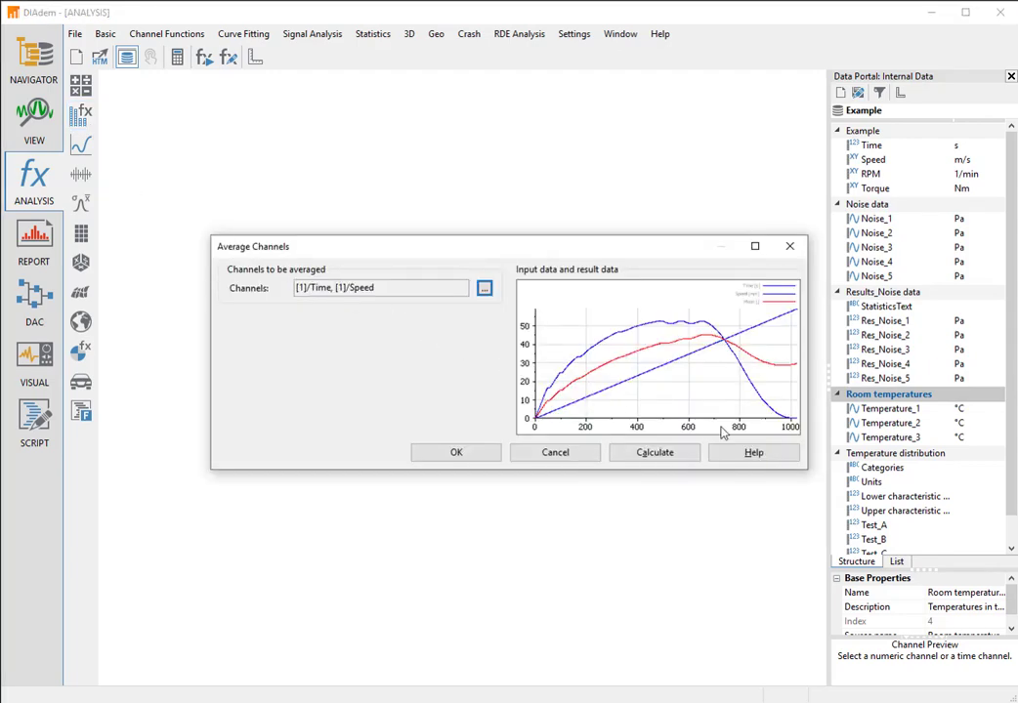
click(884, 414)
drag(884, 414, 405, 301)
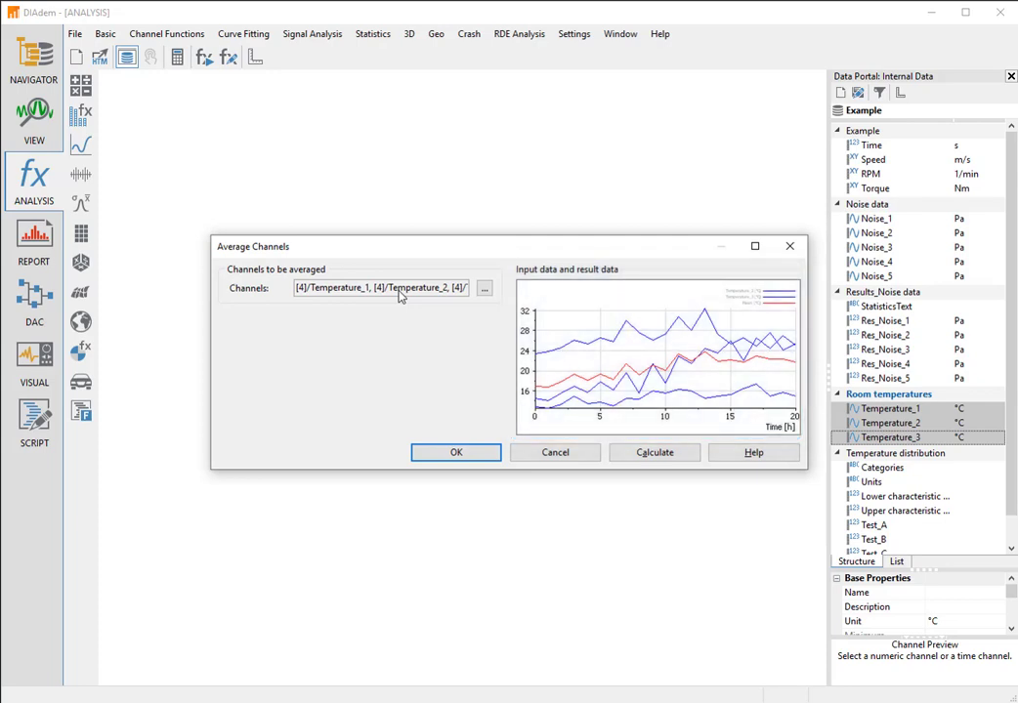
click(642, 459)
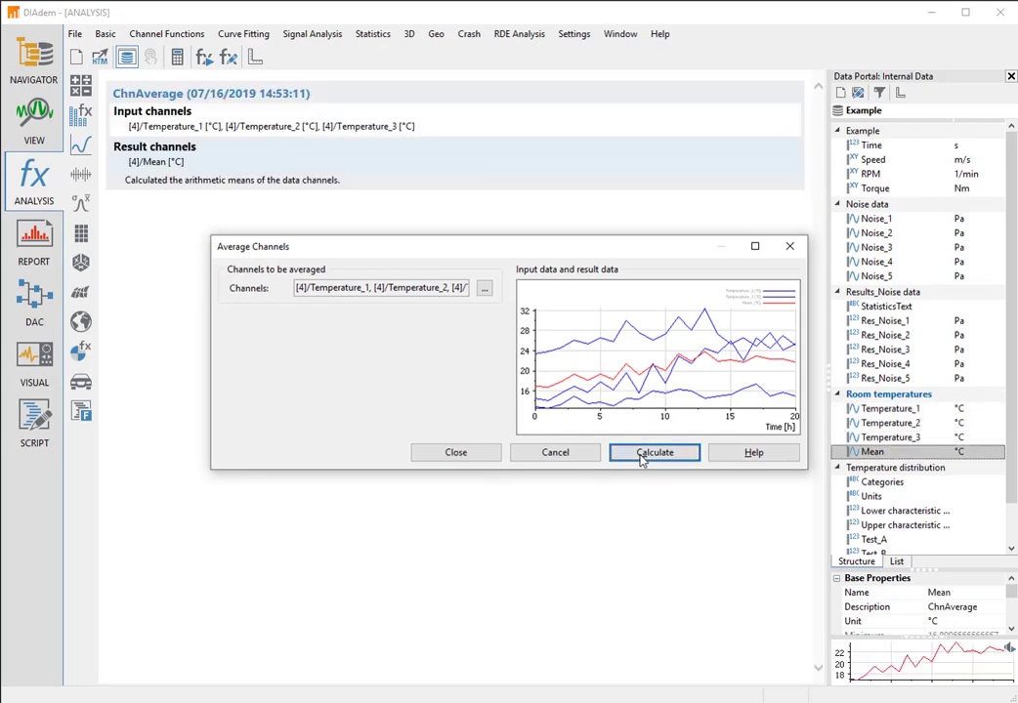
click(432, 454)
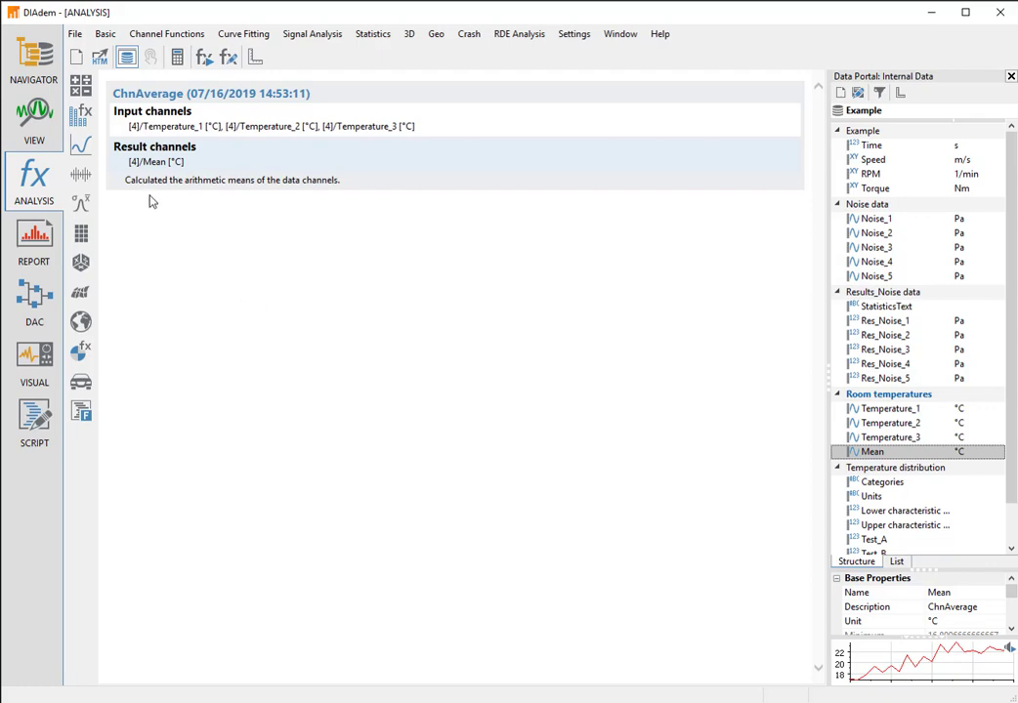
Smooth the Mean channel with a maximum smoothing width of 5, creating the Smoothed channel
click(82, 148)
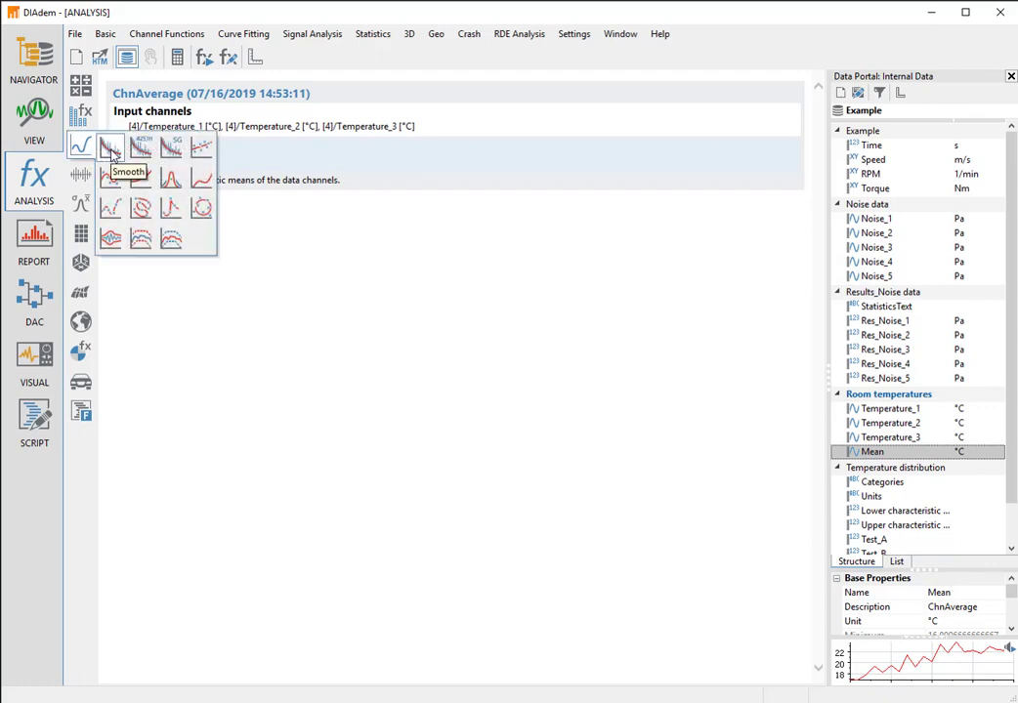
click(110, 149)
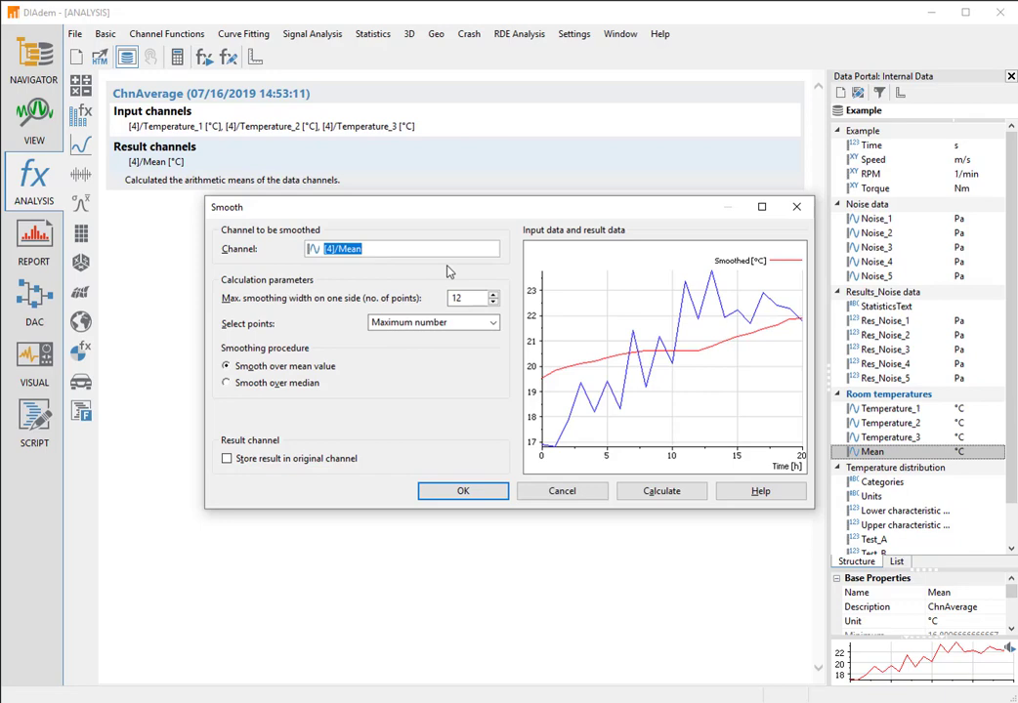
click(494, 304)
click(494, 304)
click(495, 304)
click(495, 304)
click(494, 304)
click(495, 304)
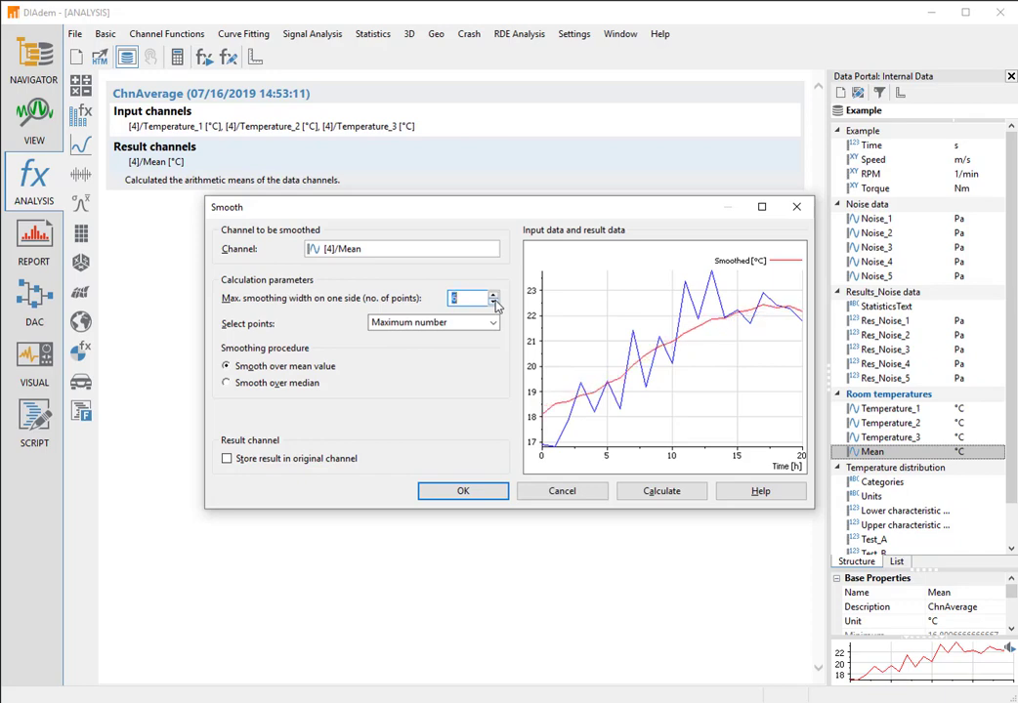
click(495, 304)
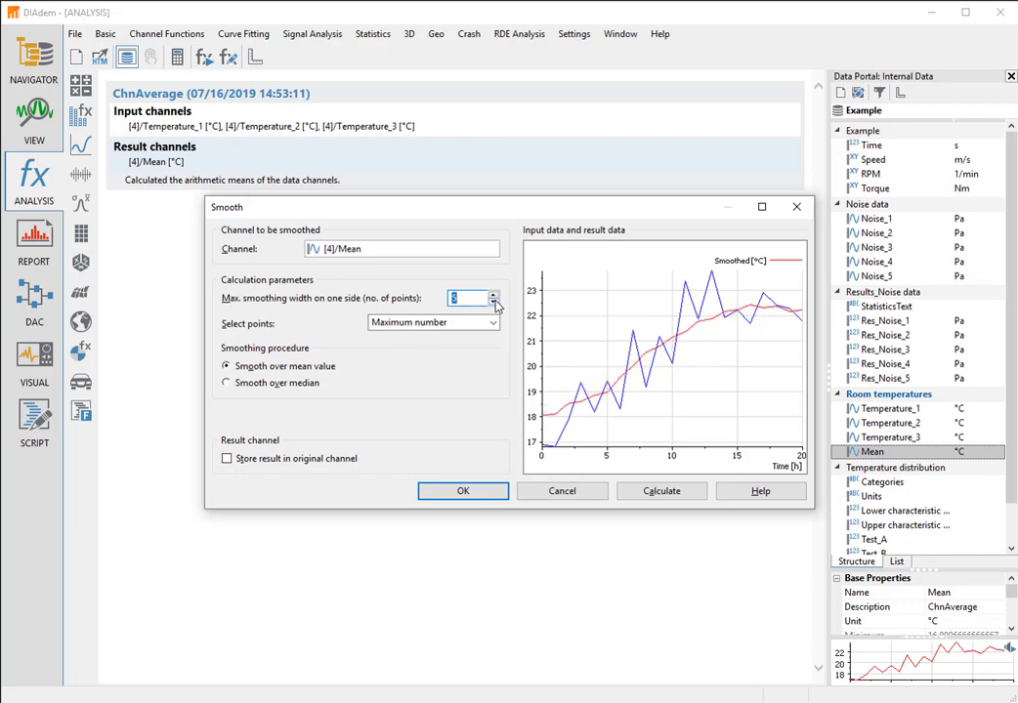
click(463, 491)
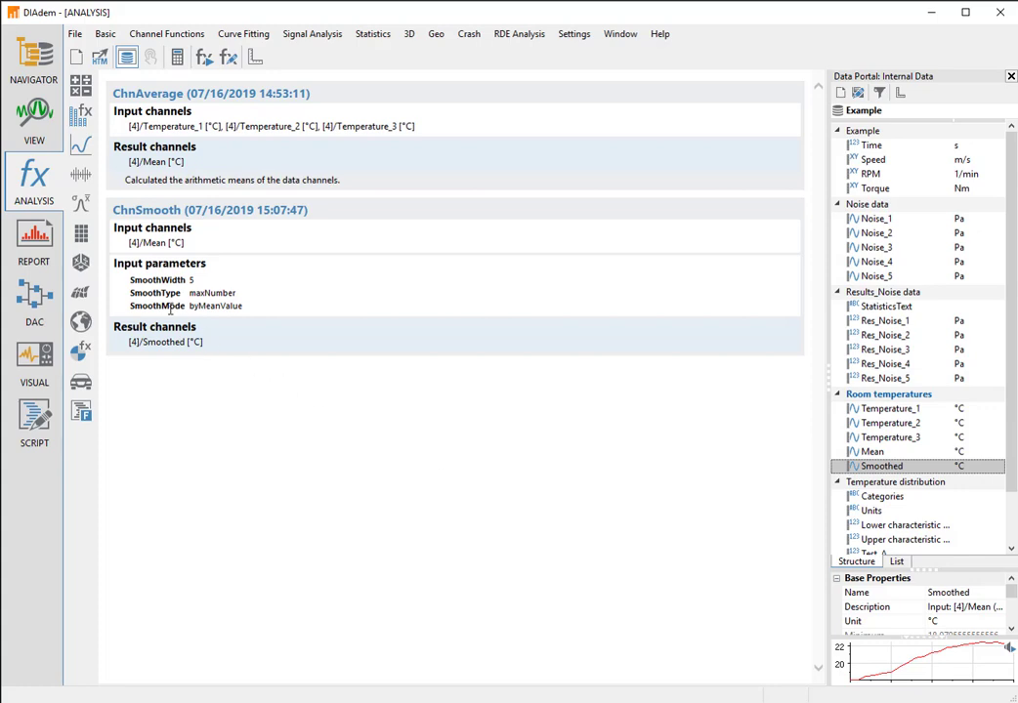
Switch to REPORT and select Temperature_1, Temperature_2 and Temperature_3 for charting
click(36, 252)
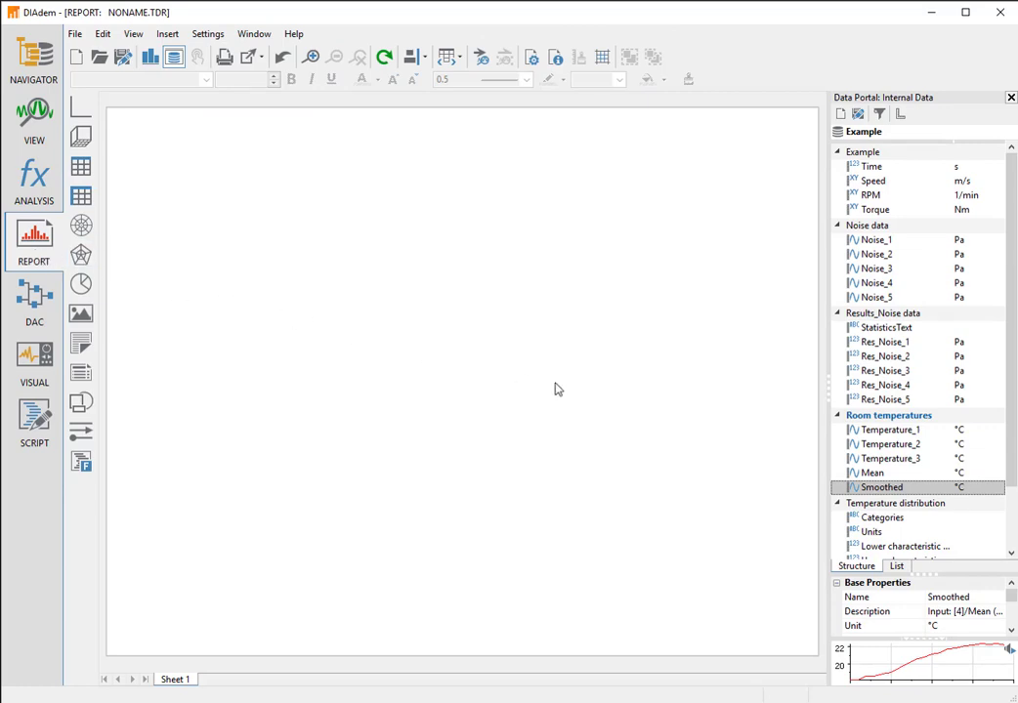
click(872, 431)
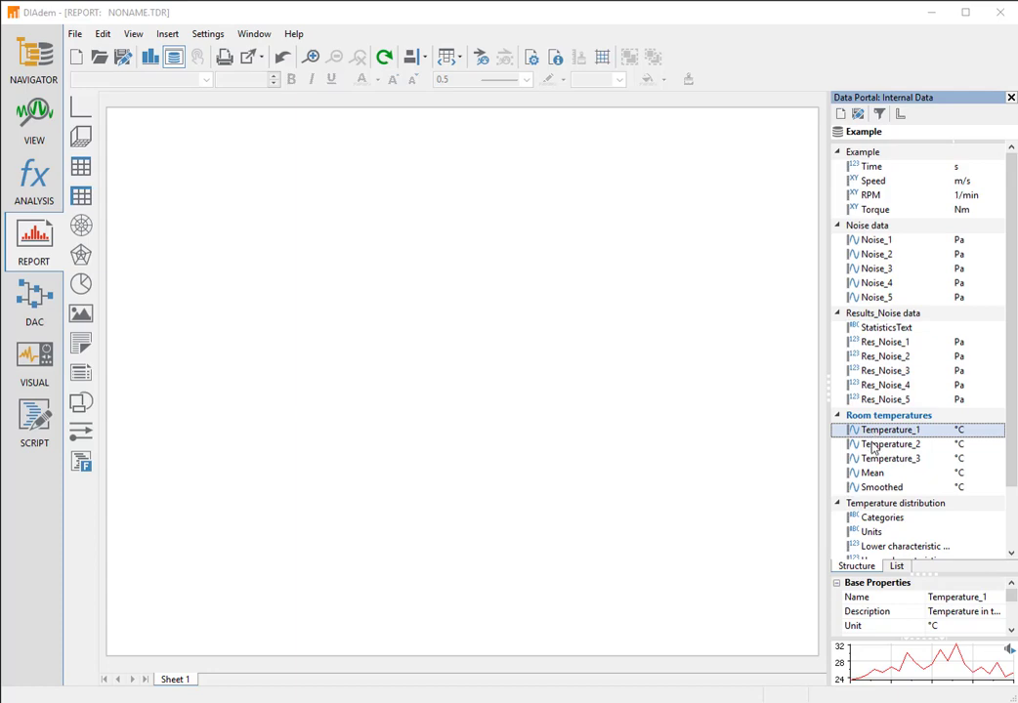
ctrl+click(874, 446)
ctrl+click(872, 459)
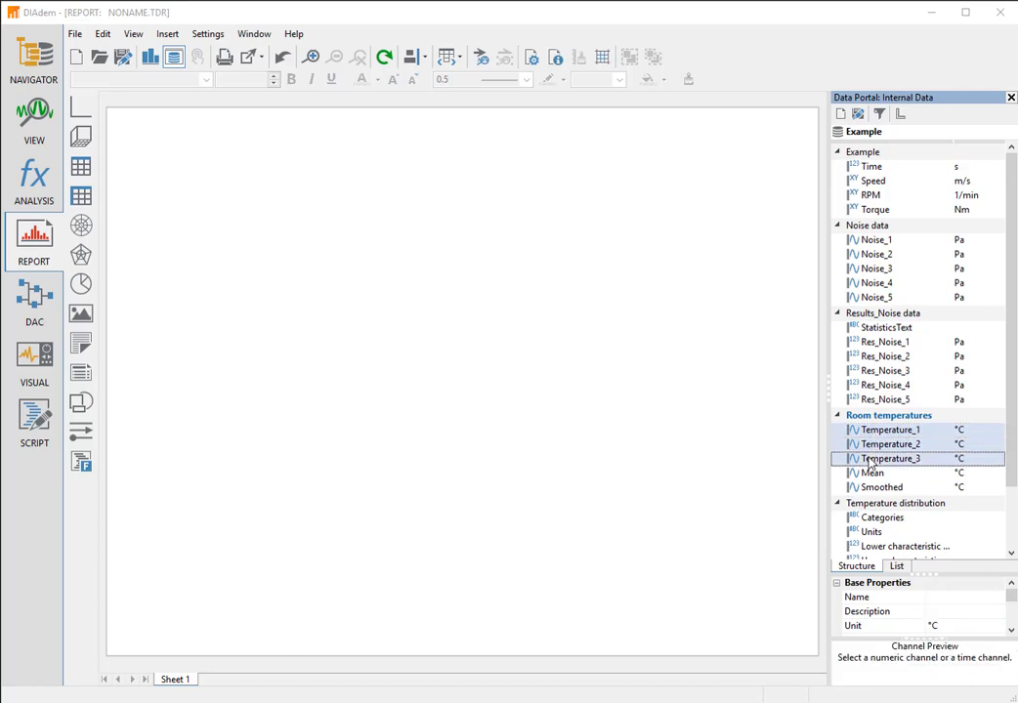
right_click(872, 463)
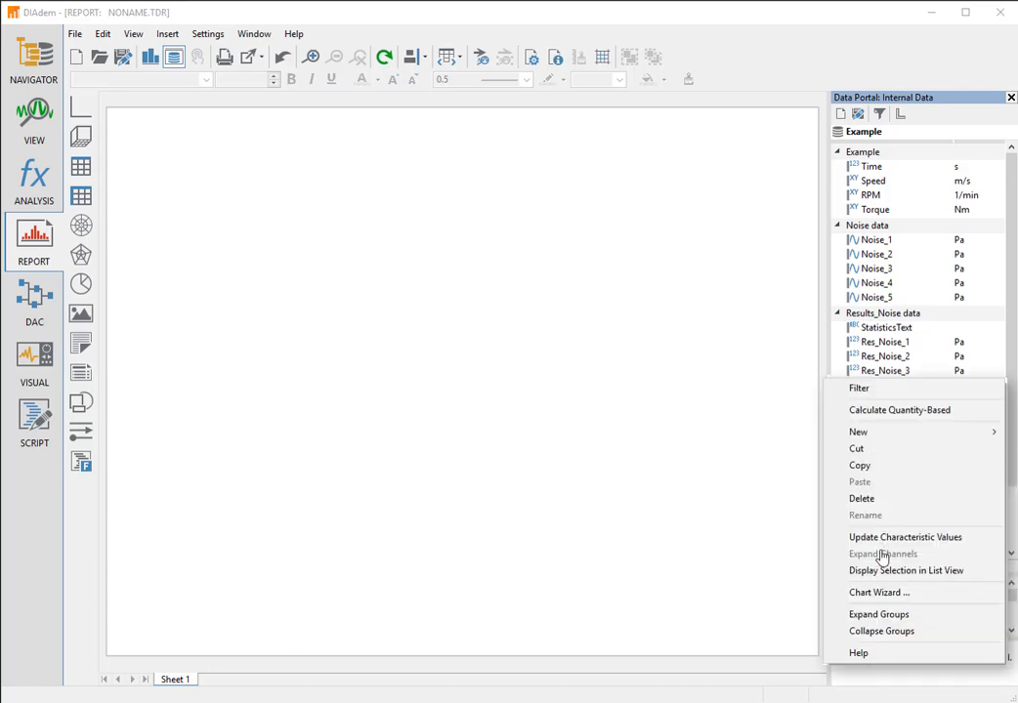
Start the Chart Wizard for the three temperatures using lines with markers
click(874, 593)
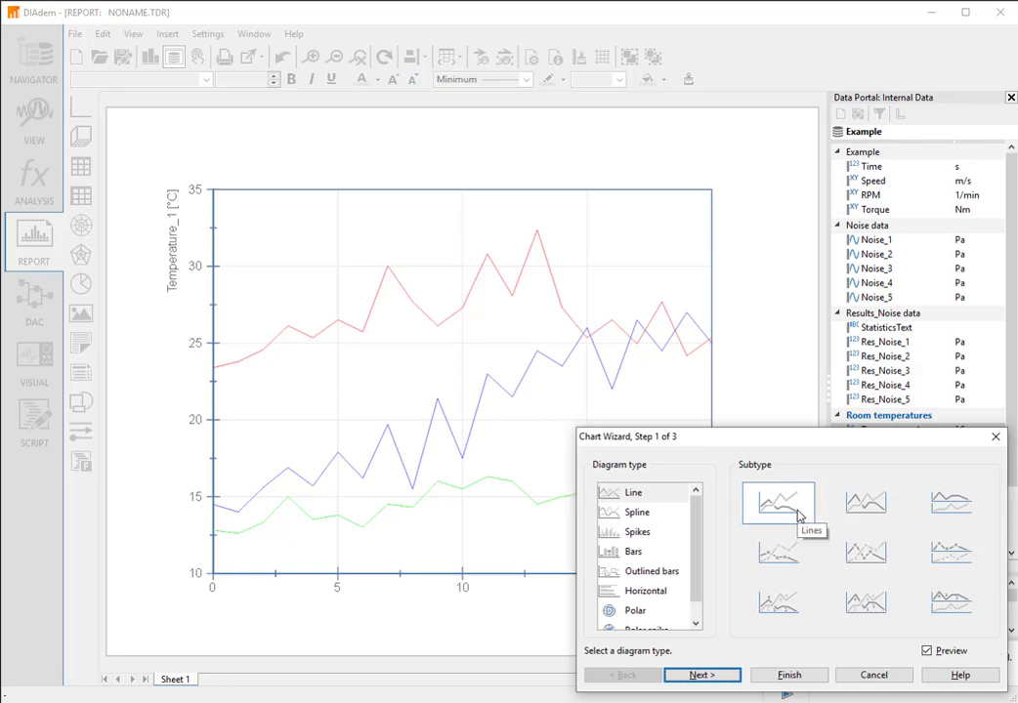
click(869, 513)
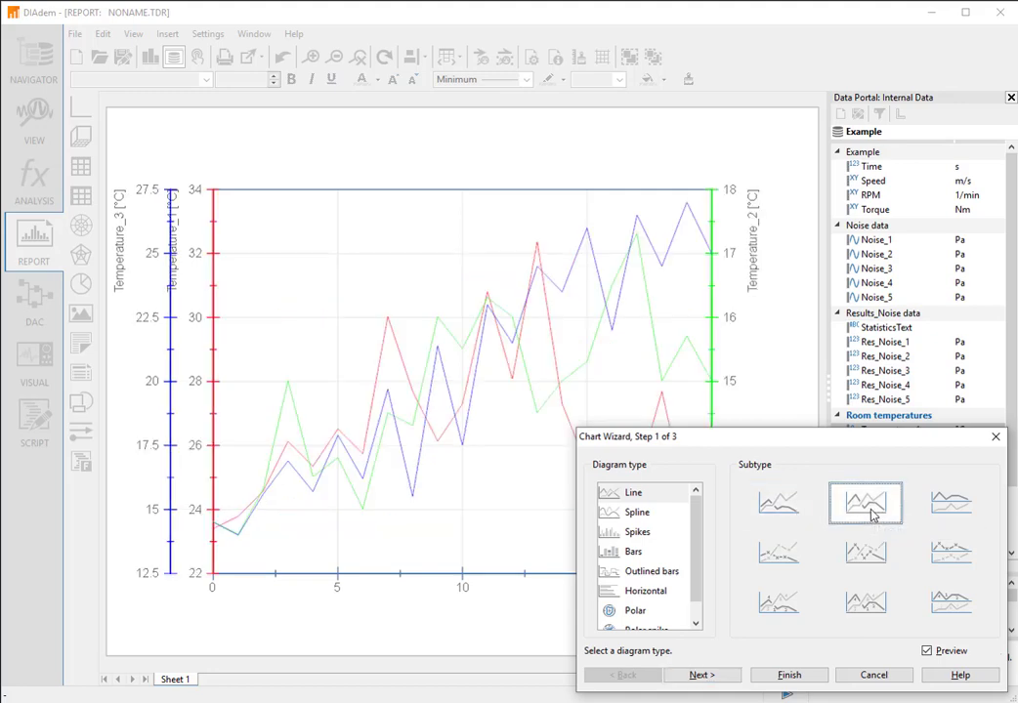
click(787, 557)
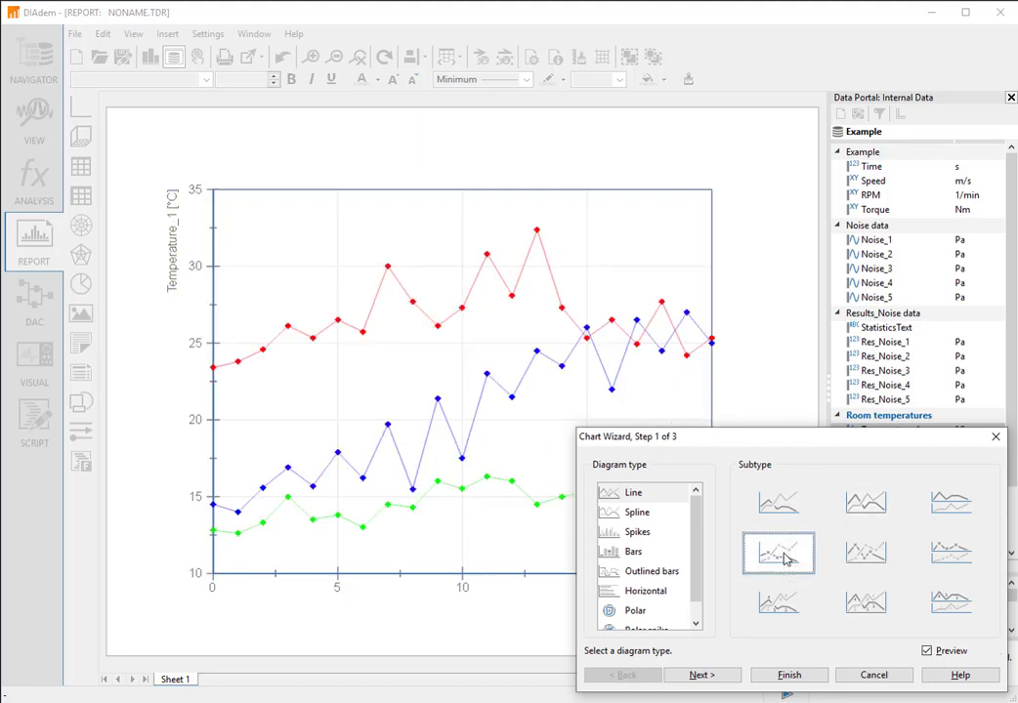
click(728, 676)
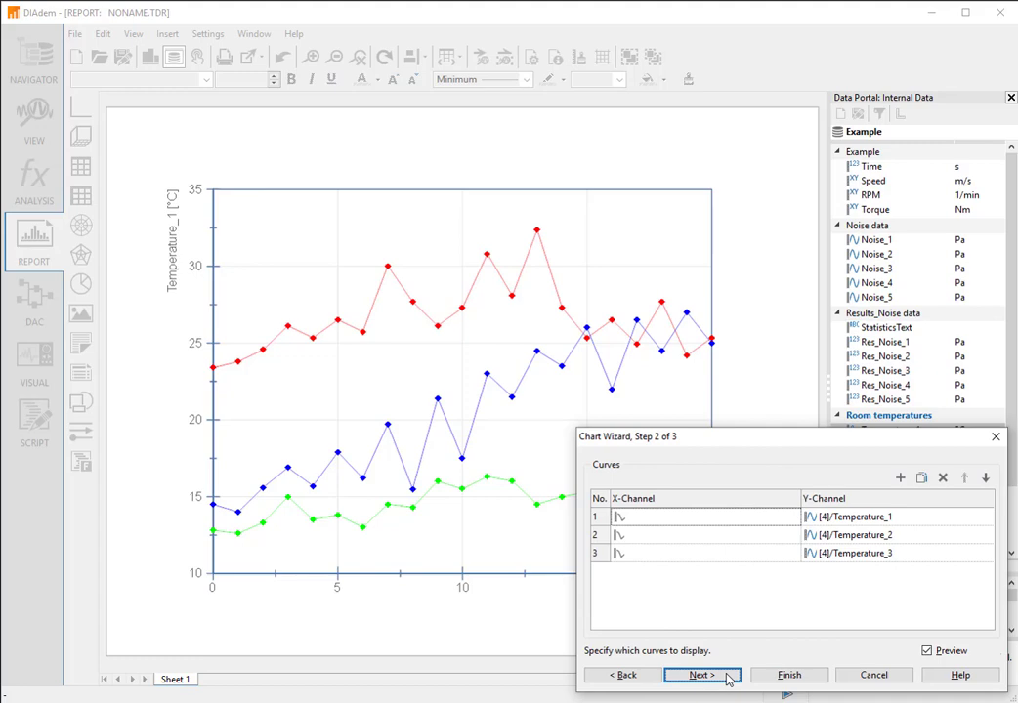
click(727, 676)
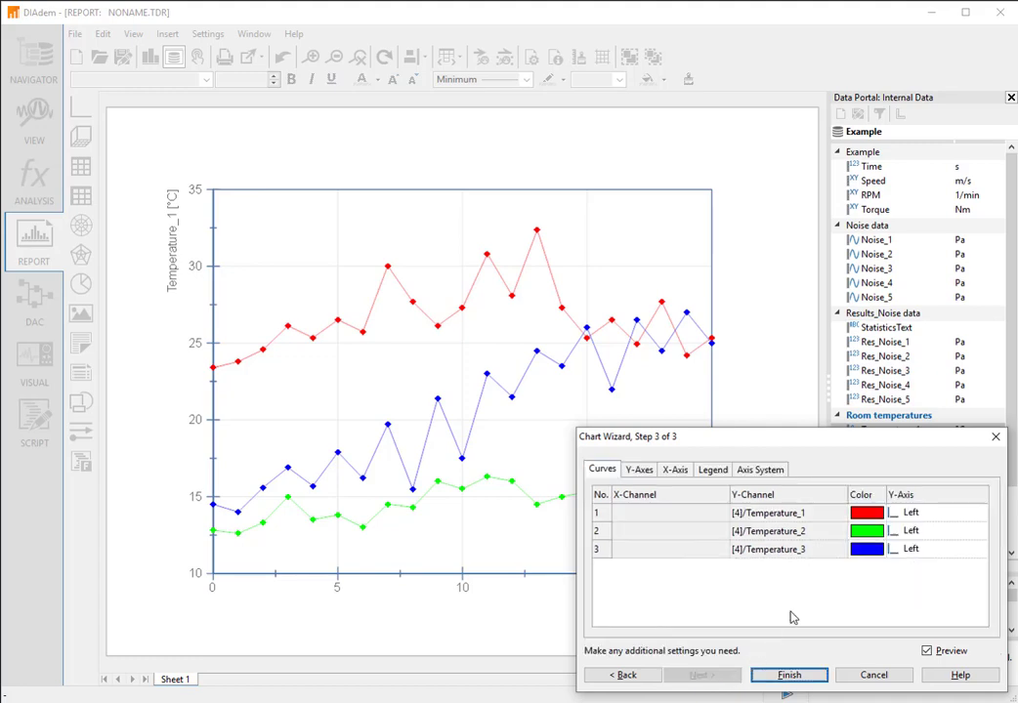
Colour Temperature_1 red, Temperature_2 yellow-green and Temperature_3 blue
click(878, 516)
click(877, 515)
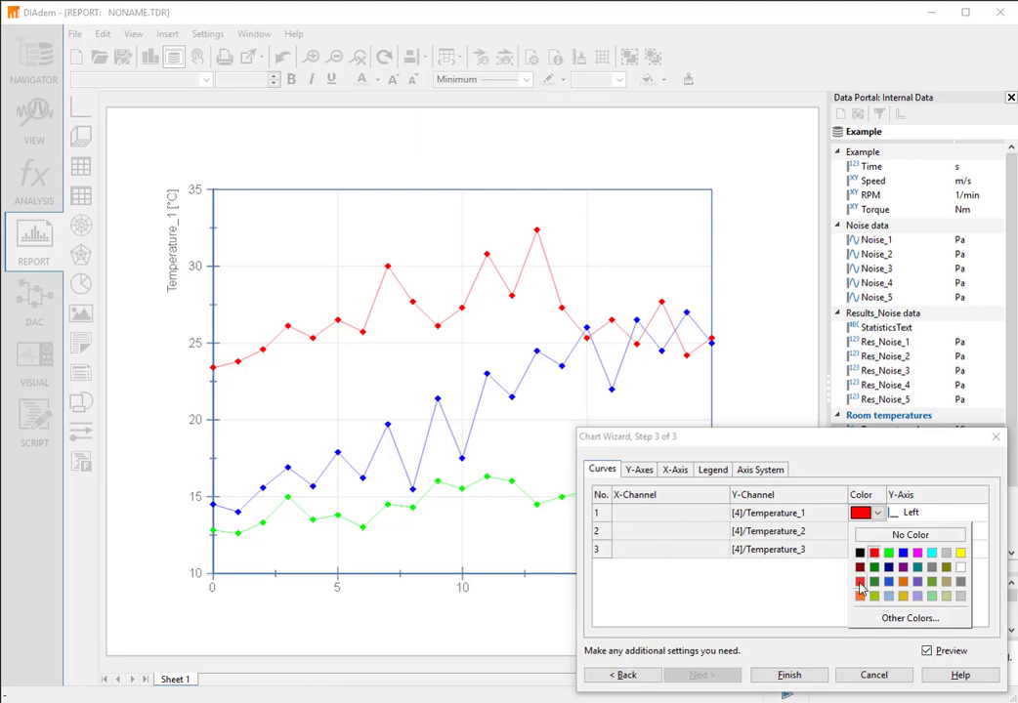
click(859, 582)
click(869, 532)
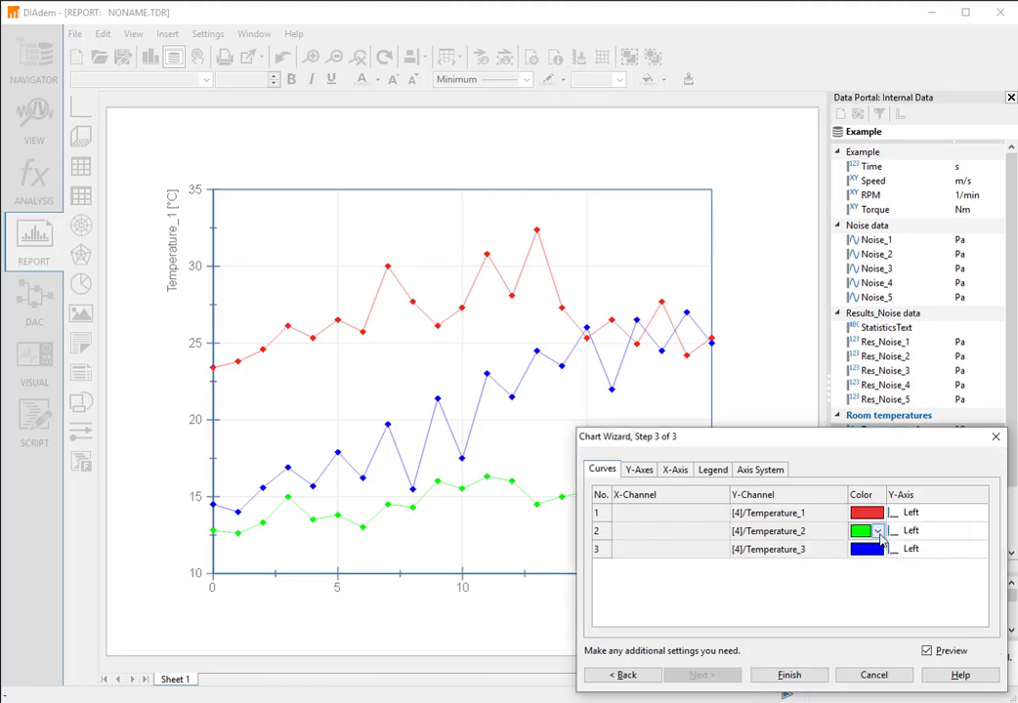
click(877, 531)
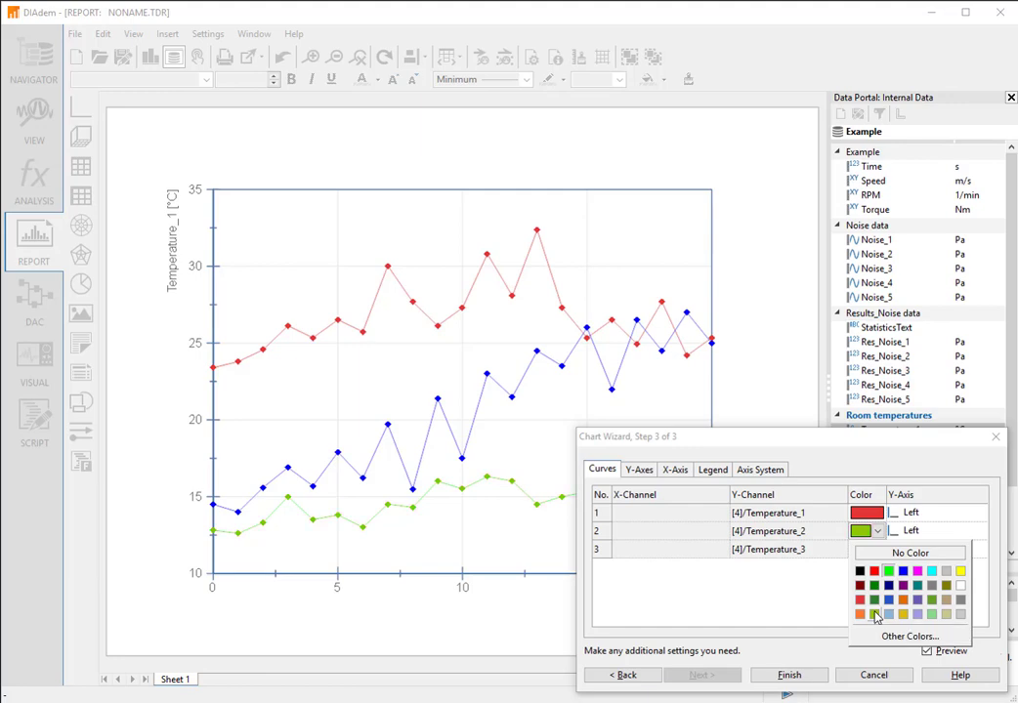
click(875, 614)
click(877, 551)
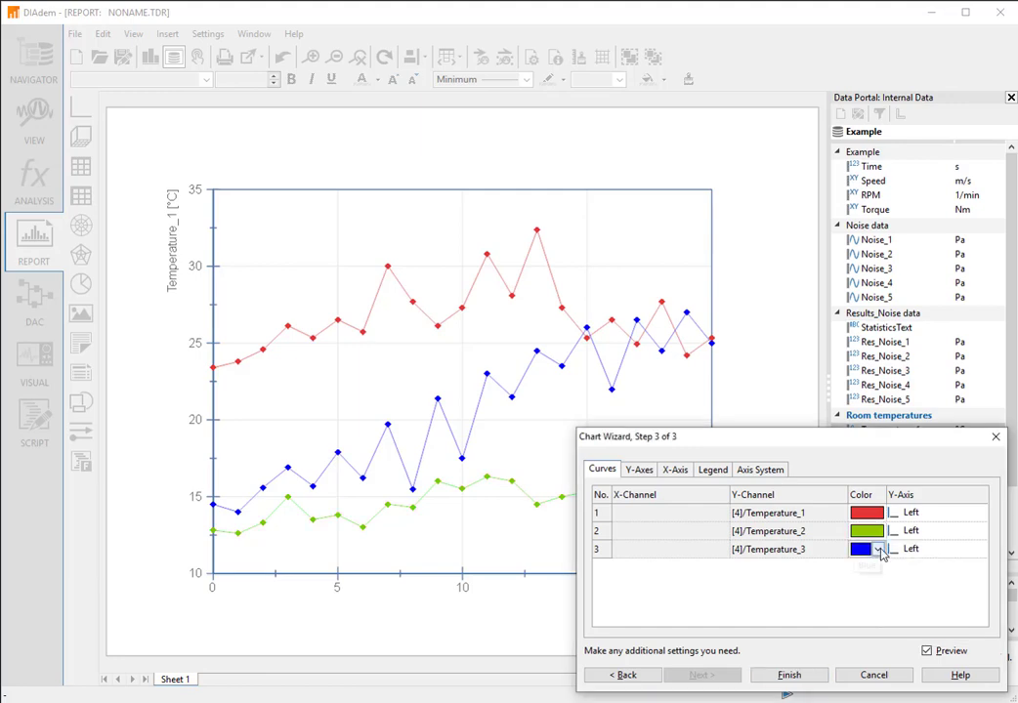
click(880, 550)
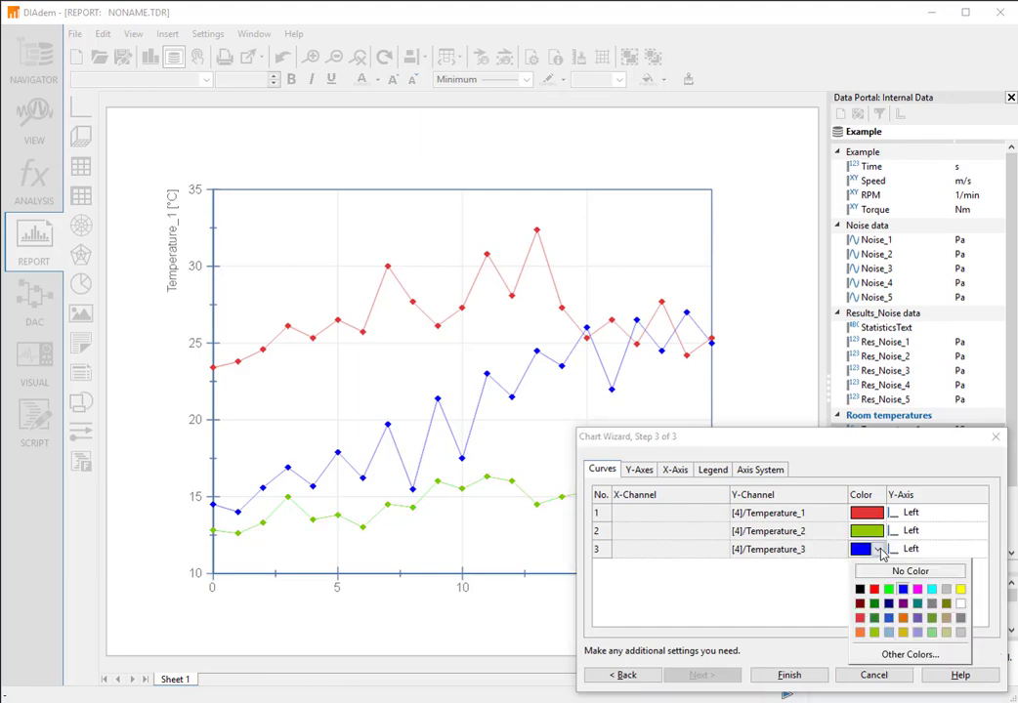
click(889, 619)
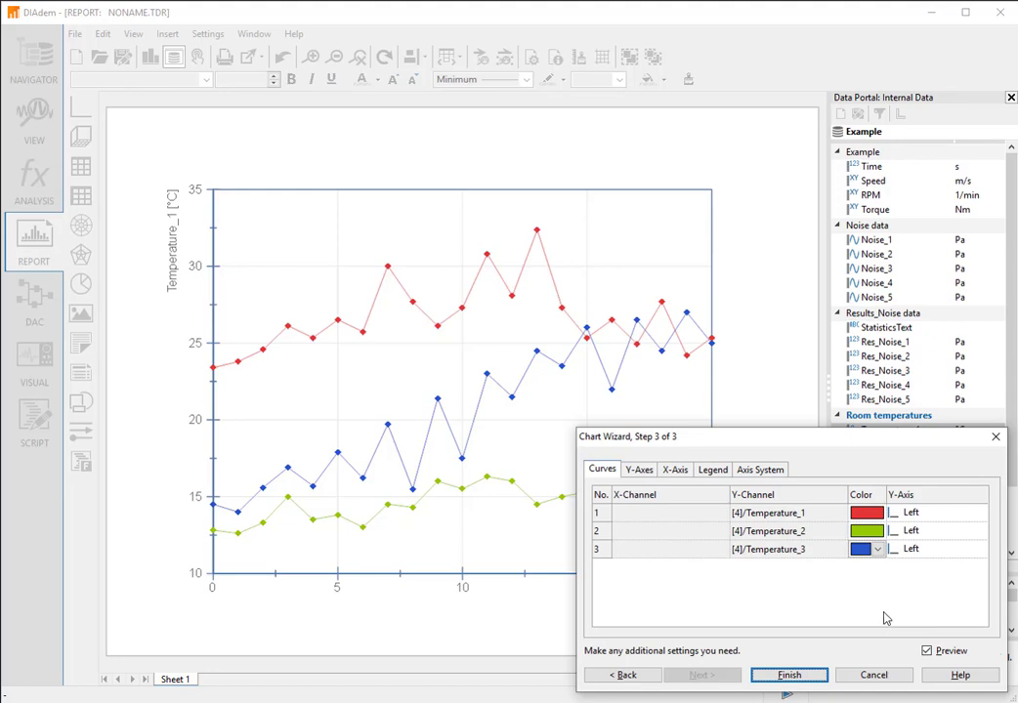
Turn on the chart legend and finish the wizard
click(722, 474)
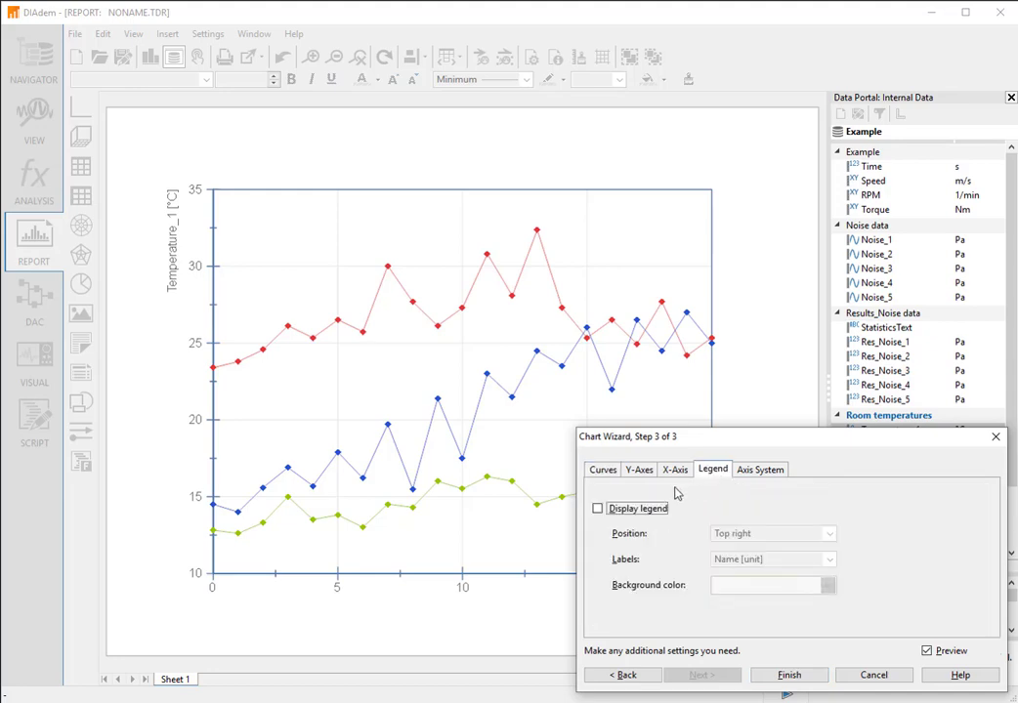
click(597, 508)
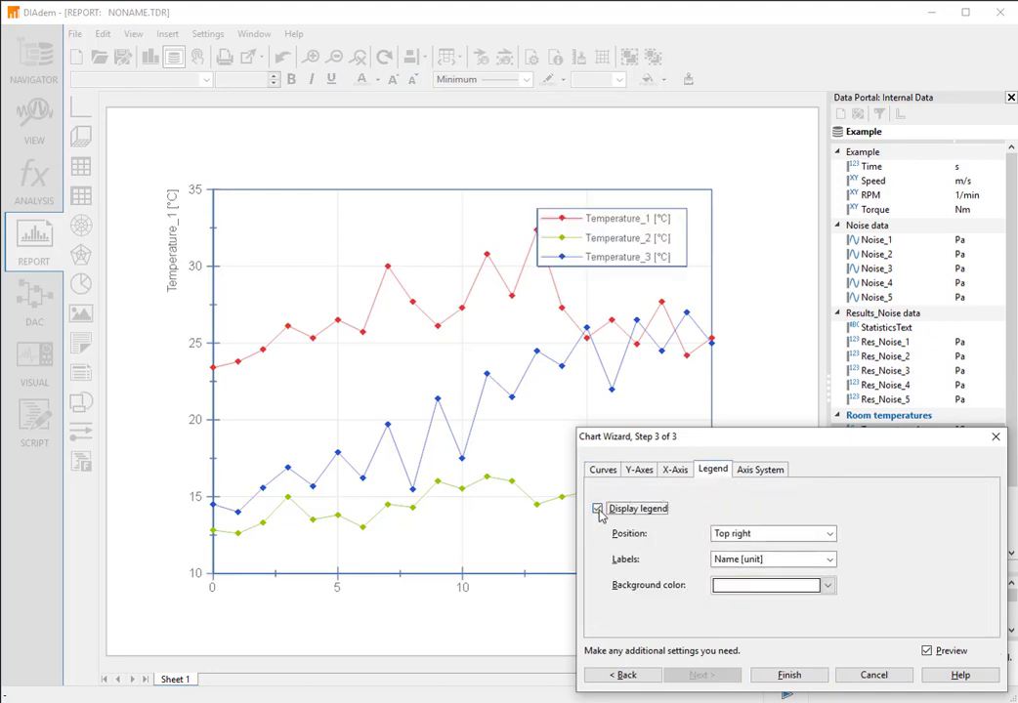
click(791, 675)
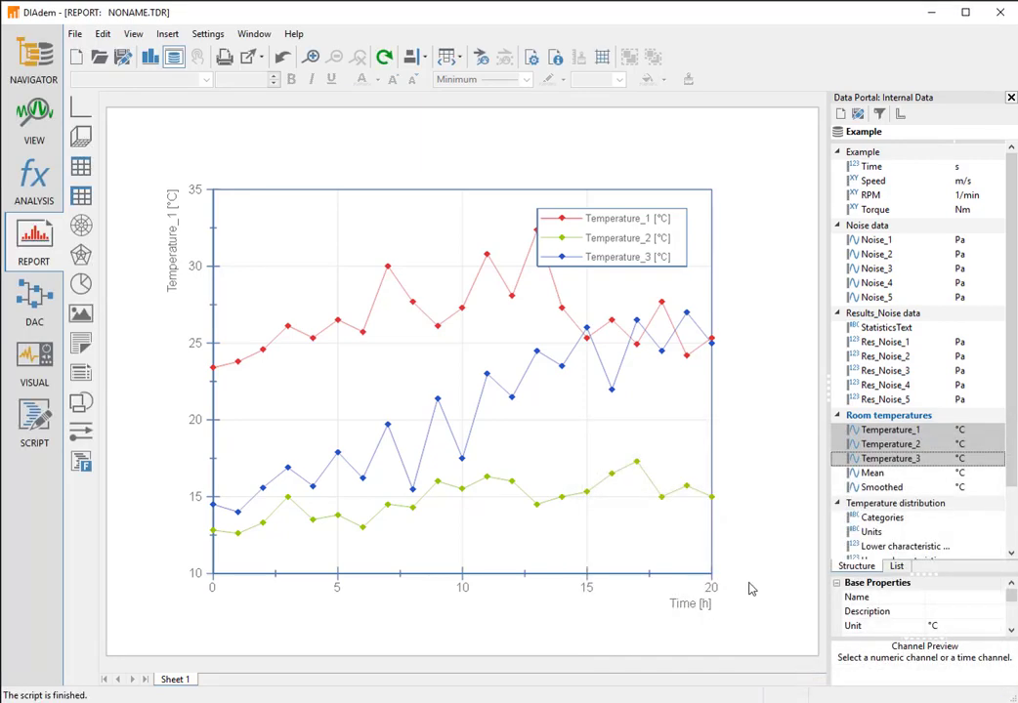
Add the Smoothed channel to the chart with a line width of 1.0
click(847, 488)
drag(848, 488, 447, 399)
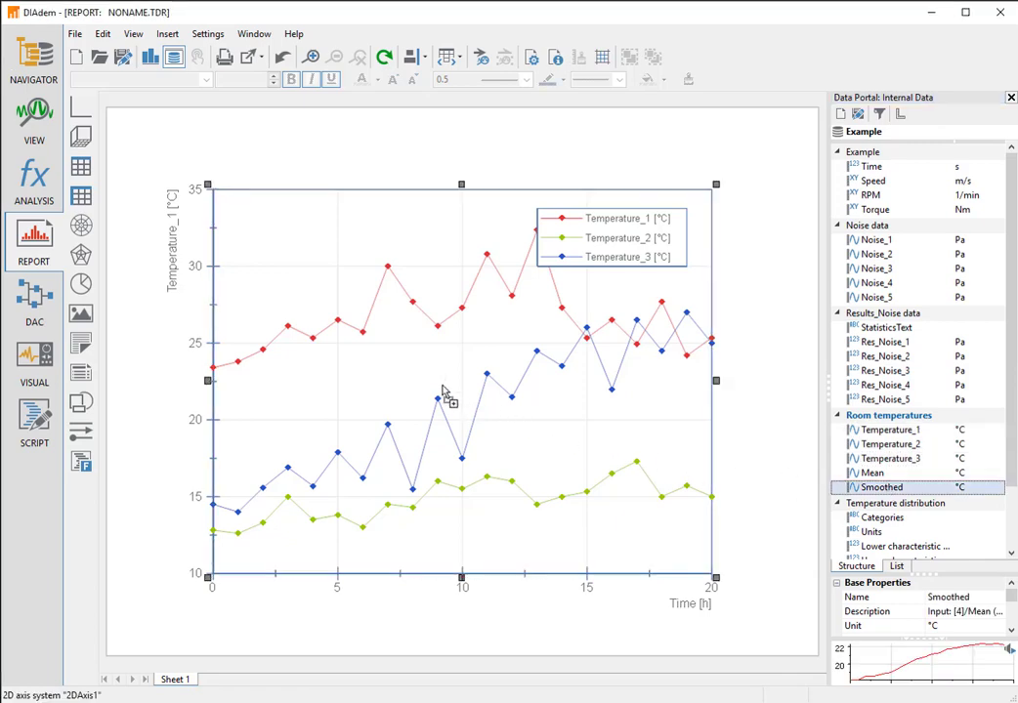
click(466, 409)
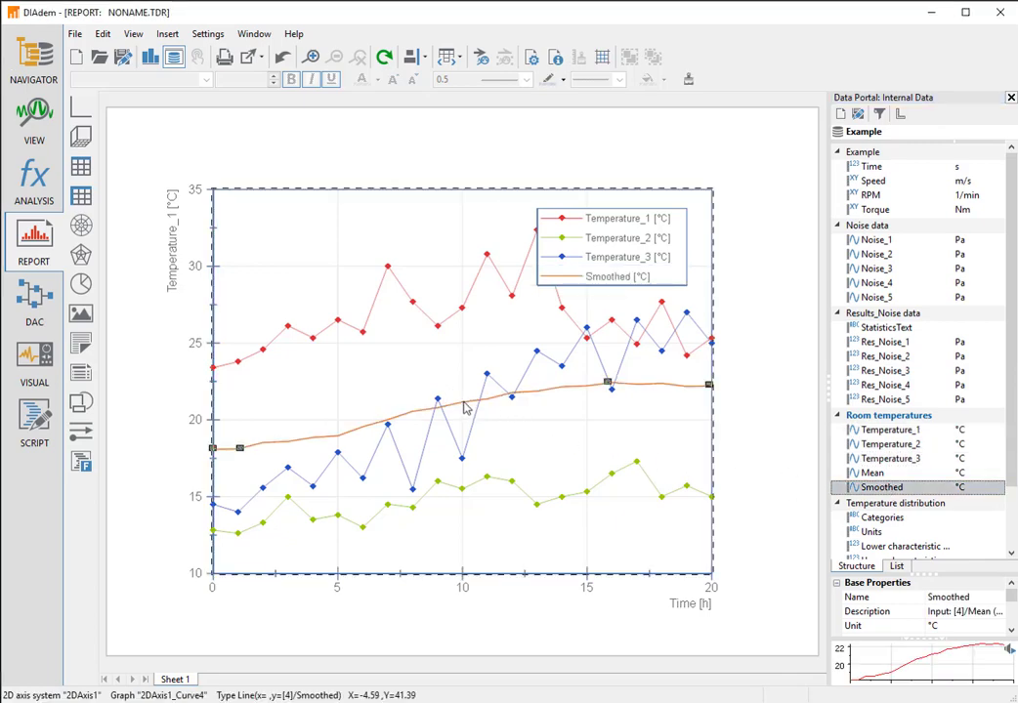
click(525, 80)
click(447, 158)
Move the chart higher on the sheet and browse the 2D, 3D and table object types
click(469, 357)
drag(469, 357, 474, 299)
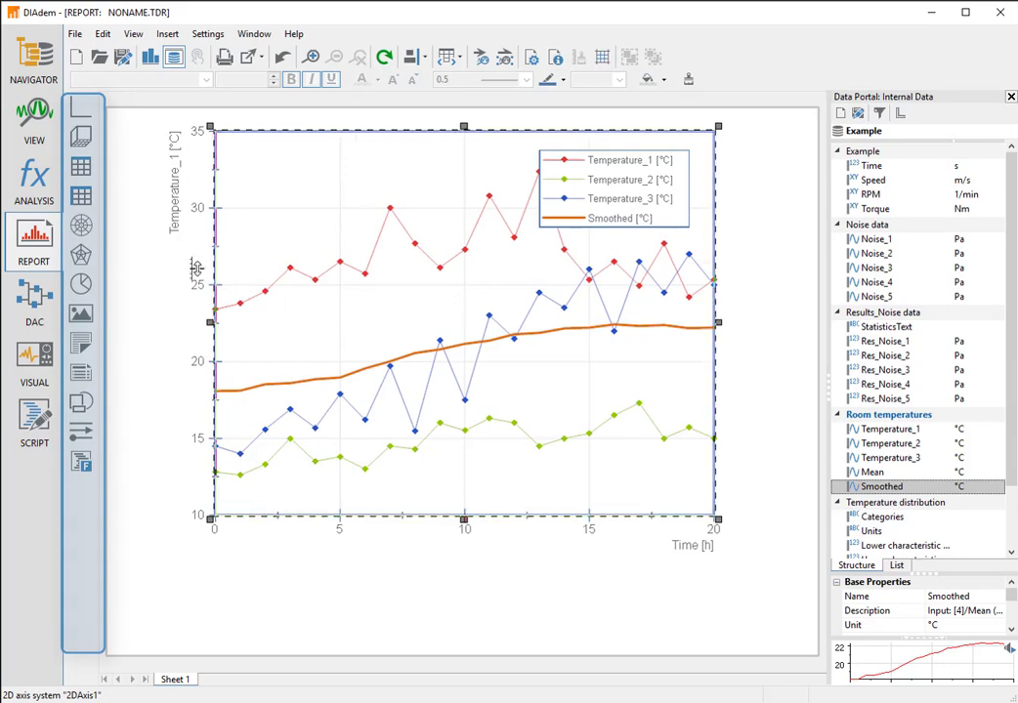
click(83, 119)
click(82, 137)
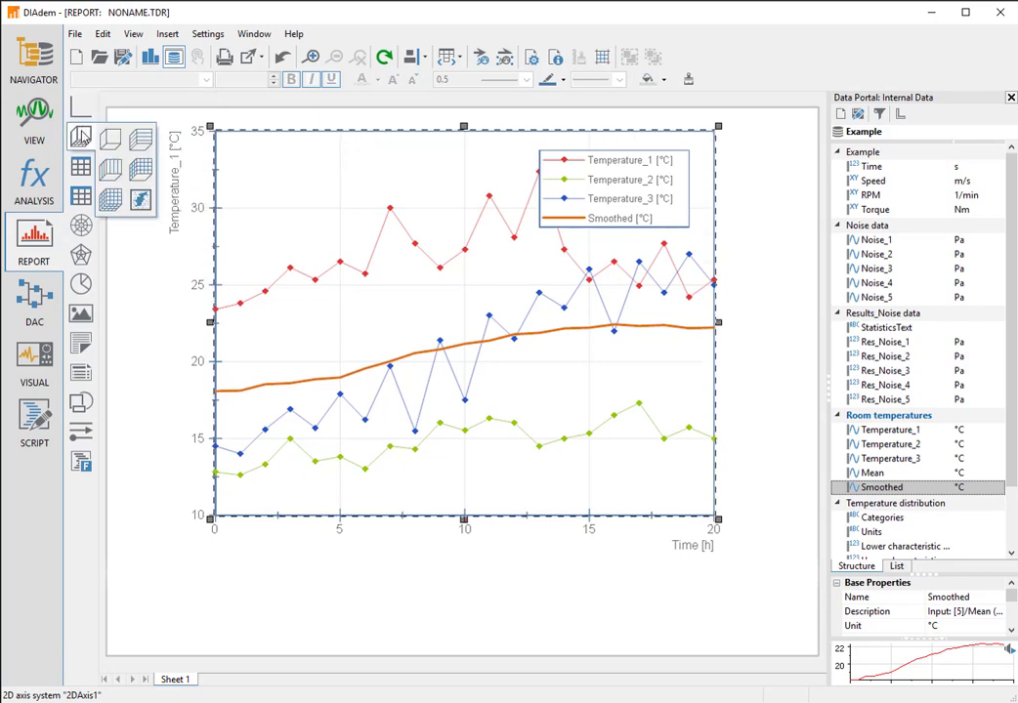
click(83, 167)
click(81, 166)
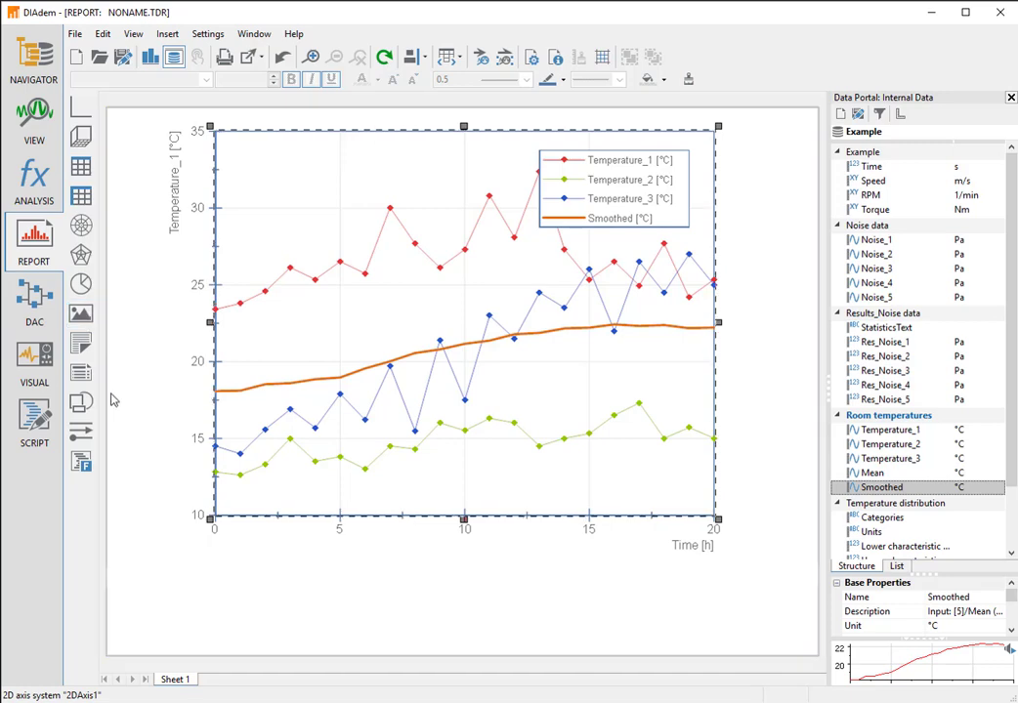
Draw a horizontal divider line below the chart and place the NI logo beneath it
click(82, 435)
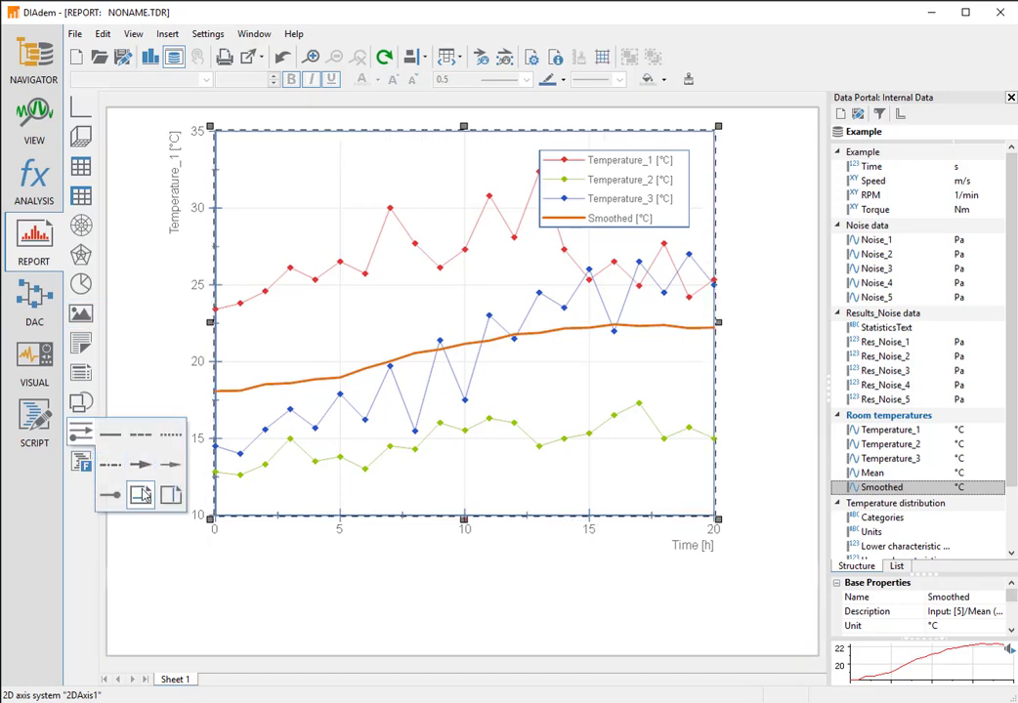
click(141, 496)
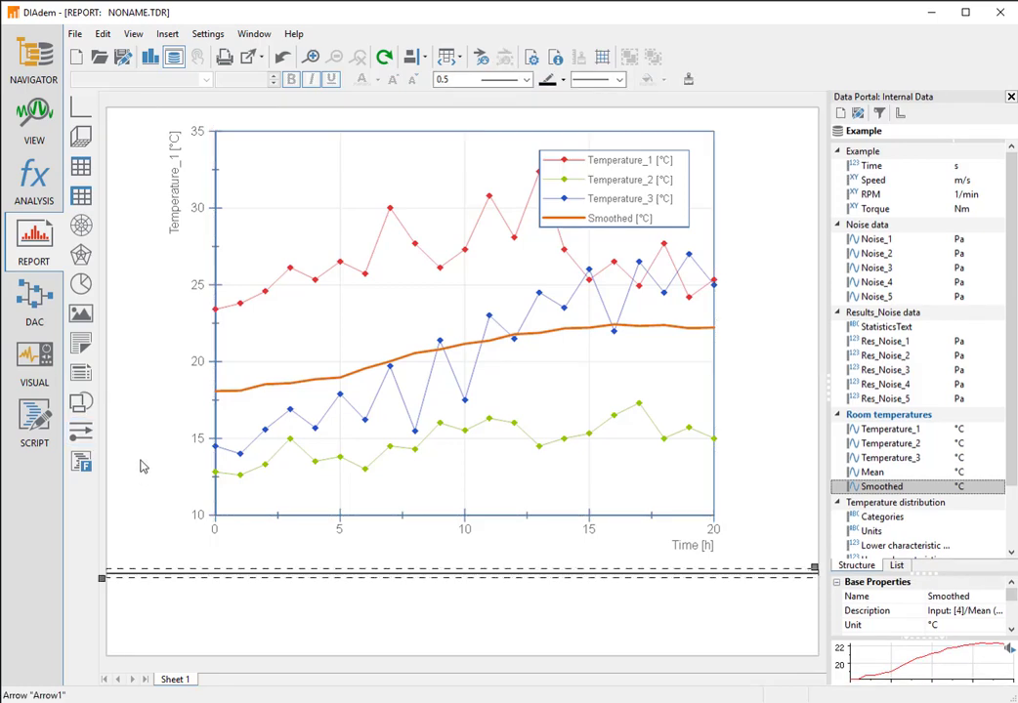
click(81, 314)
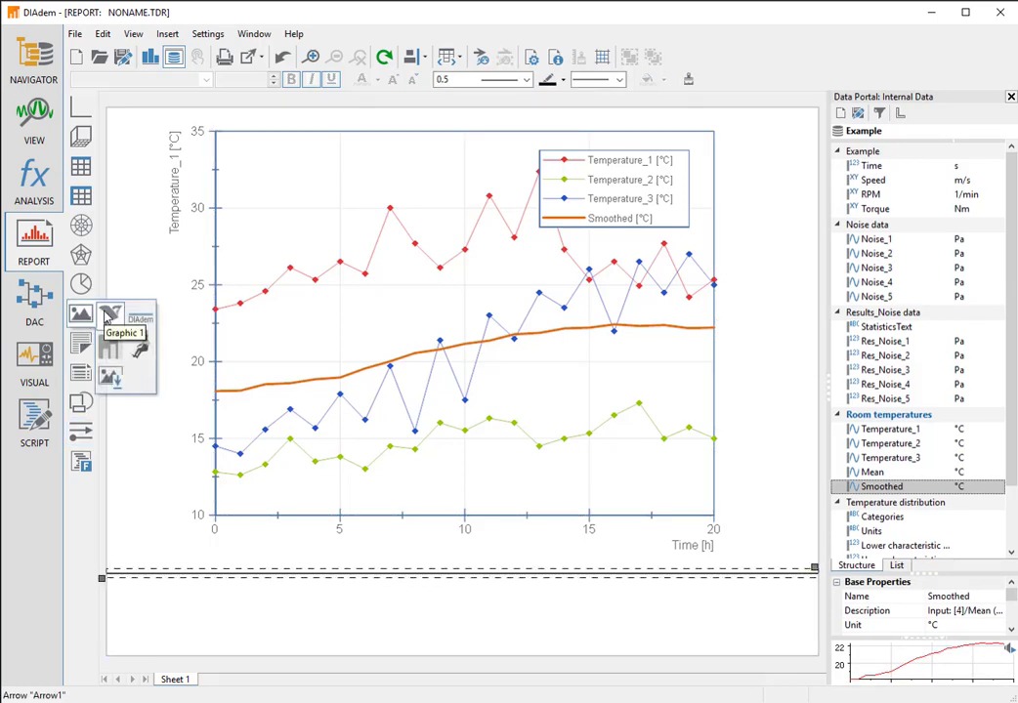
drag(136, 605, 333, 637)
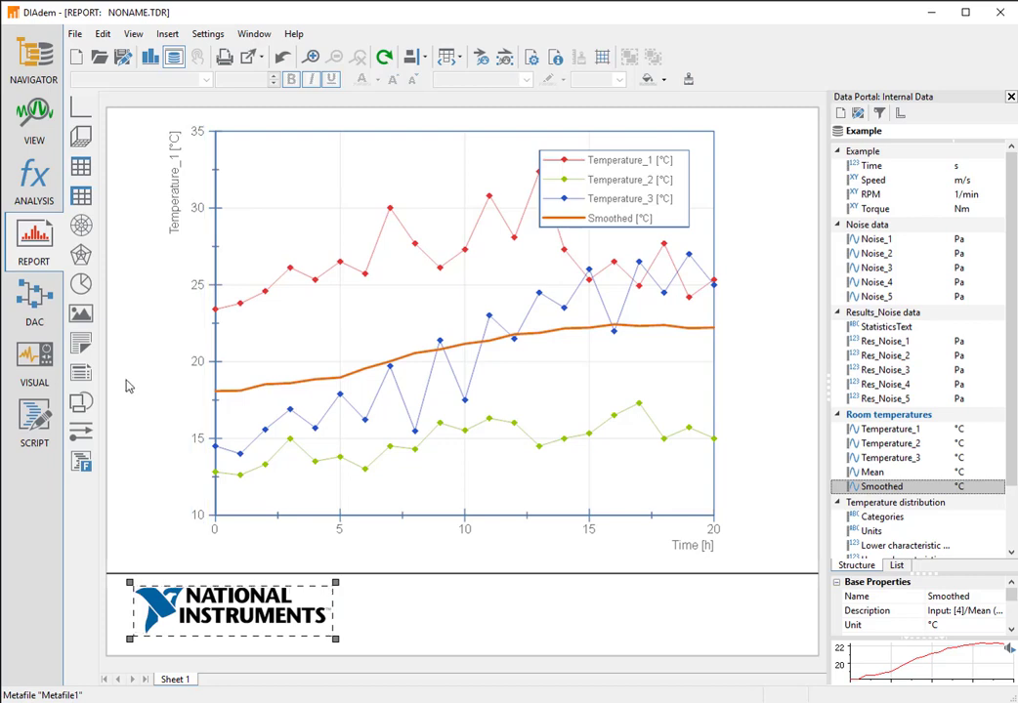
Insert free text 'Temperature Evaluation' in the footer and enlarge its text box
click(86, 349)
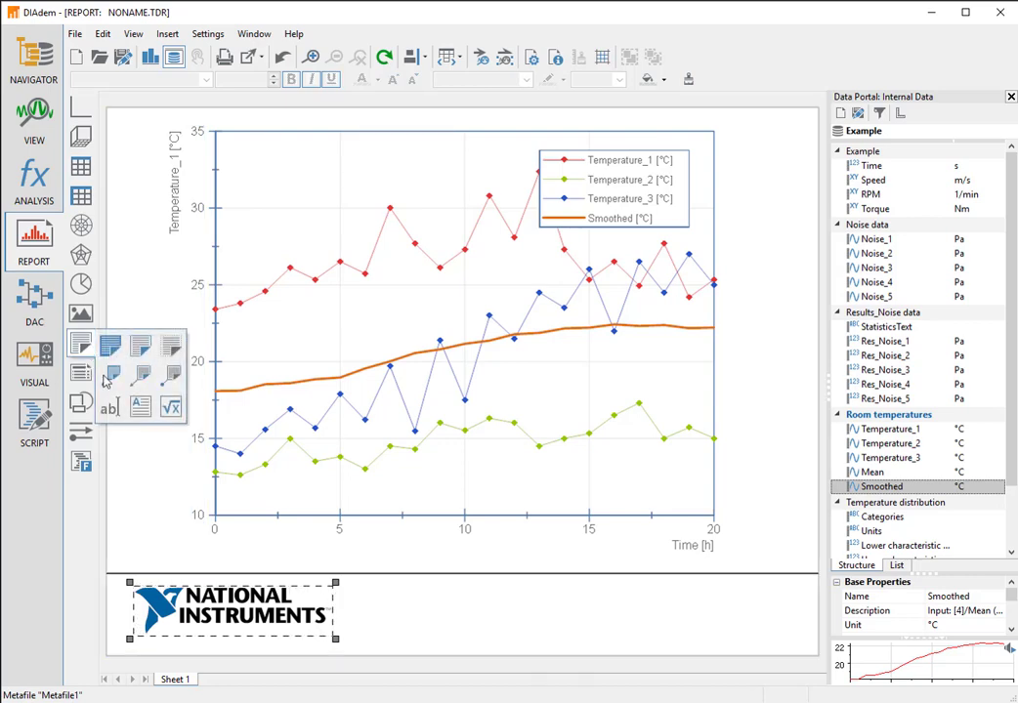
click(112, 409)
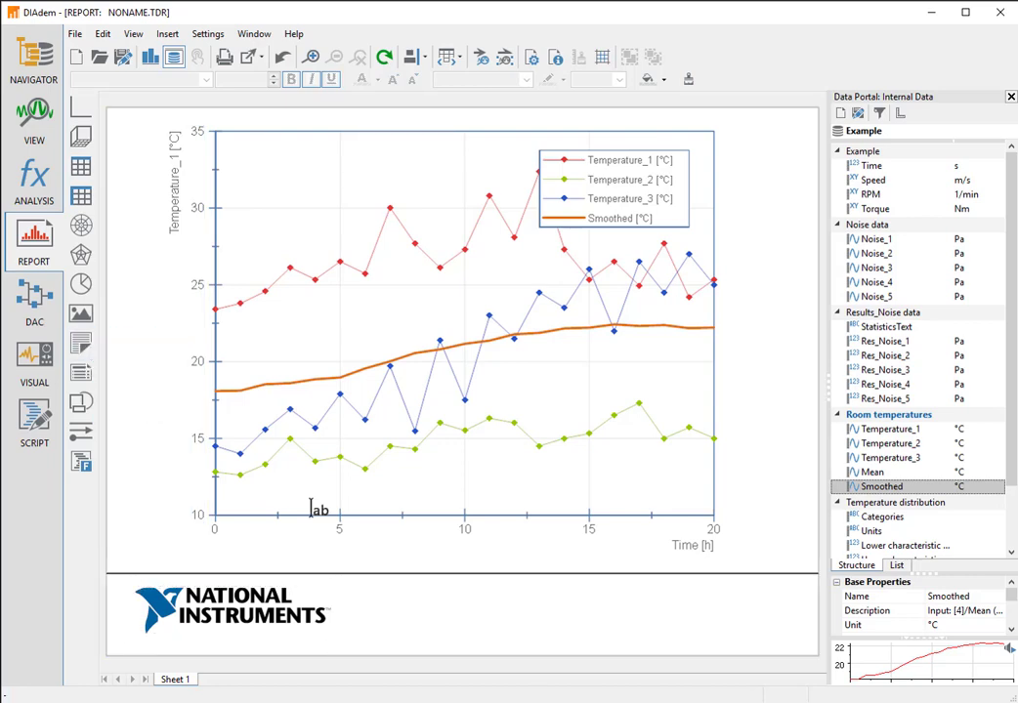
click(447, 611)
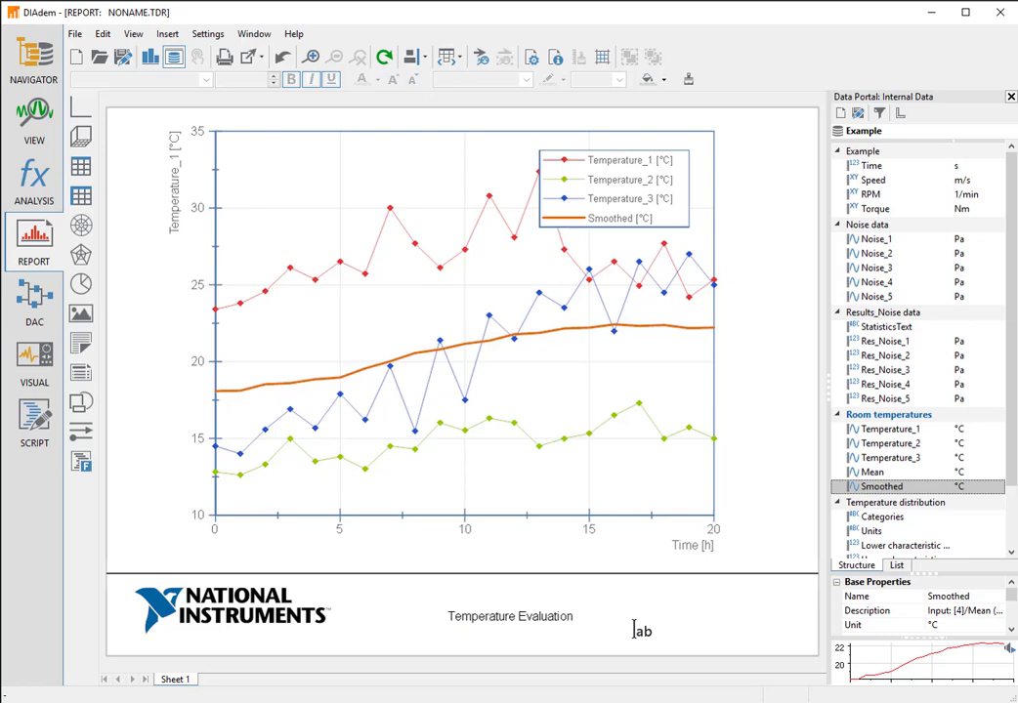
click(577, 618)
drag(588, 629, 733, 593)
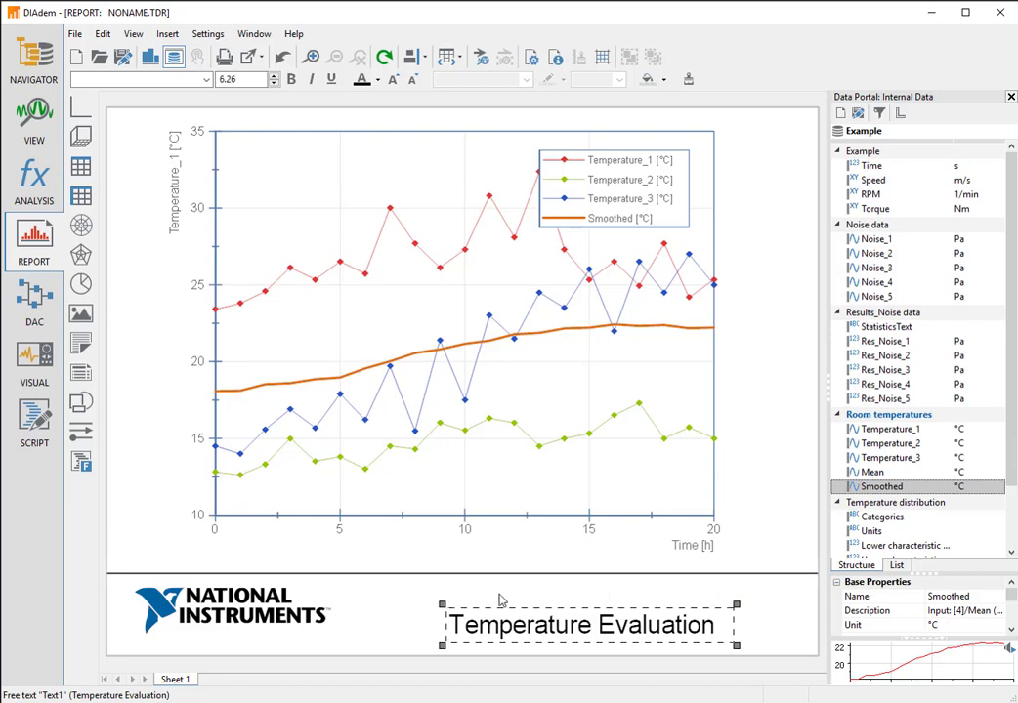
Align the NI logo and the footer text horizontally
shift+click(289, 609)
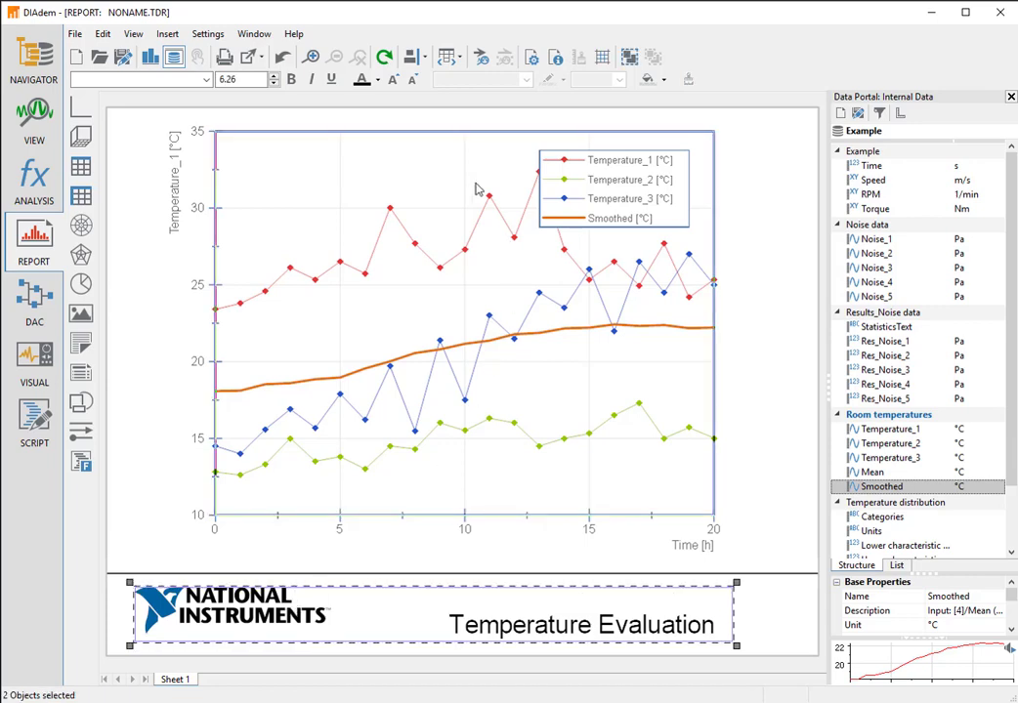
click(426, 58)
click(420, 145)
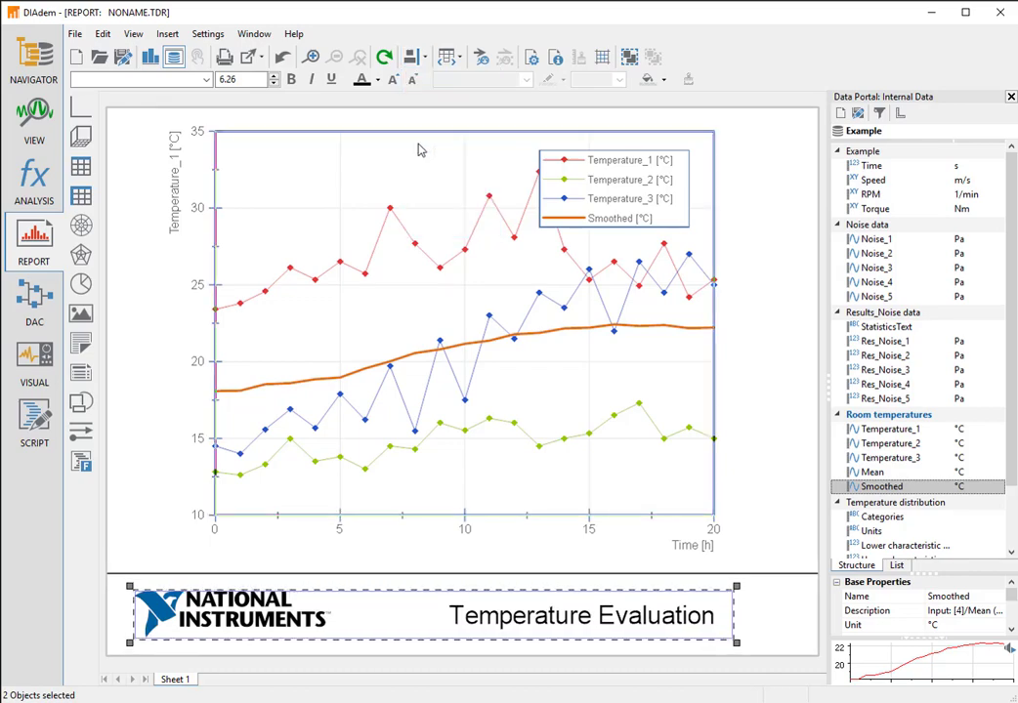
click(148, 273)
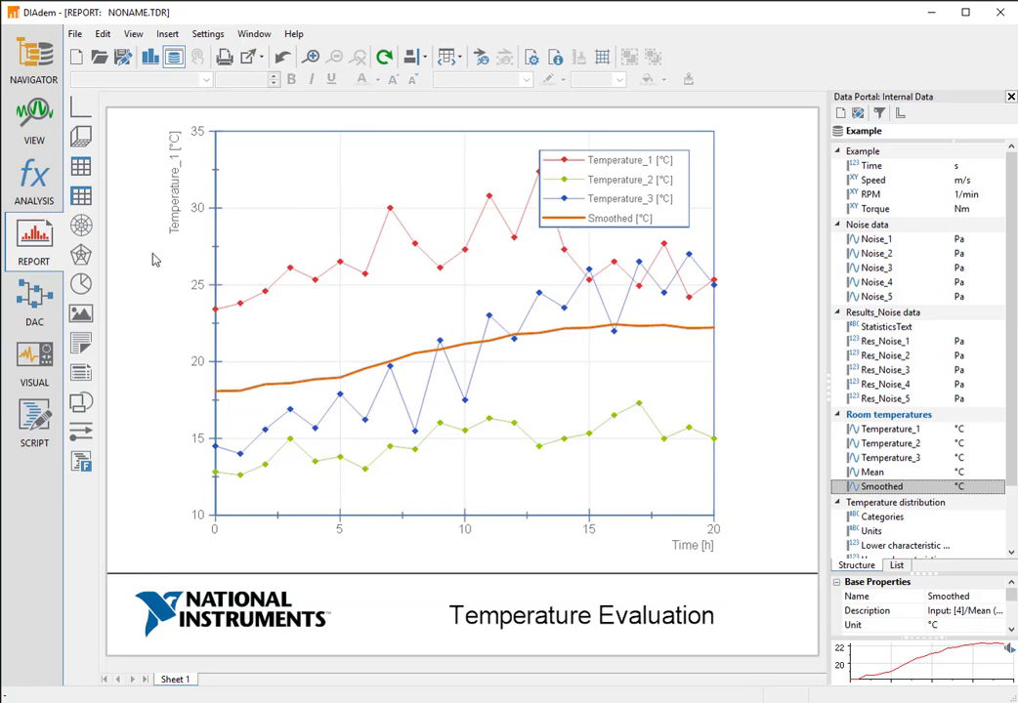
Export the report as a PDF, typing a file name beginning 'Tem'
click(264, 62)
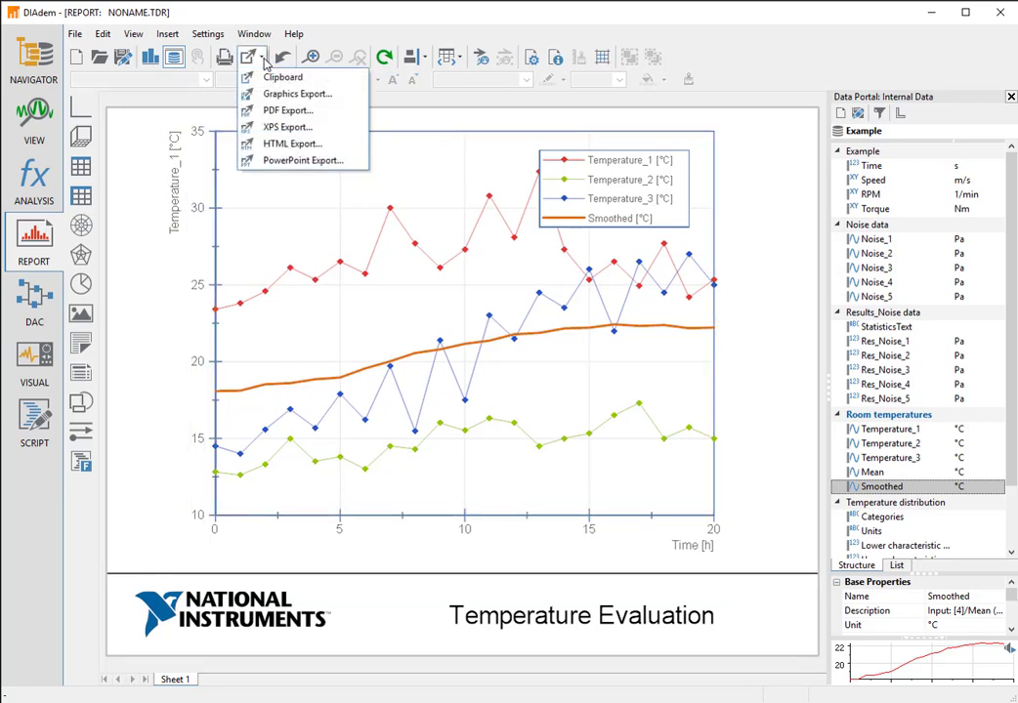
click(266, 114)
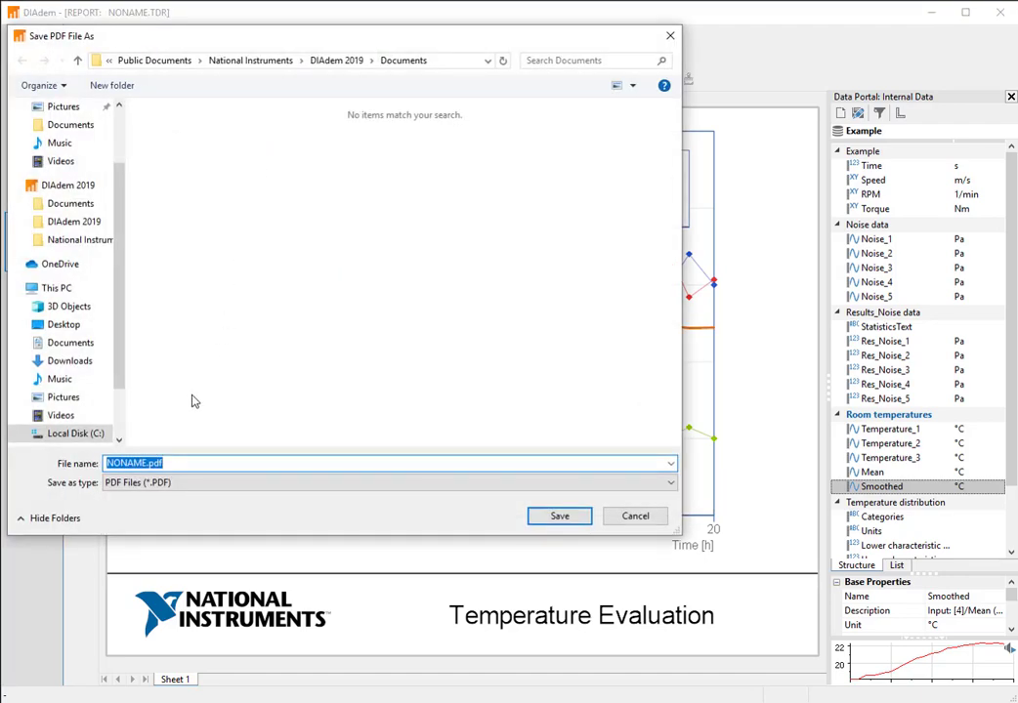
text(TemperatureChart)
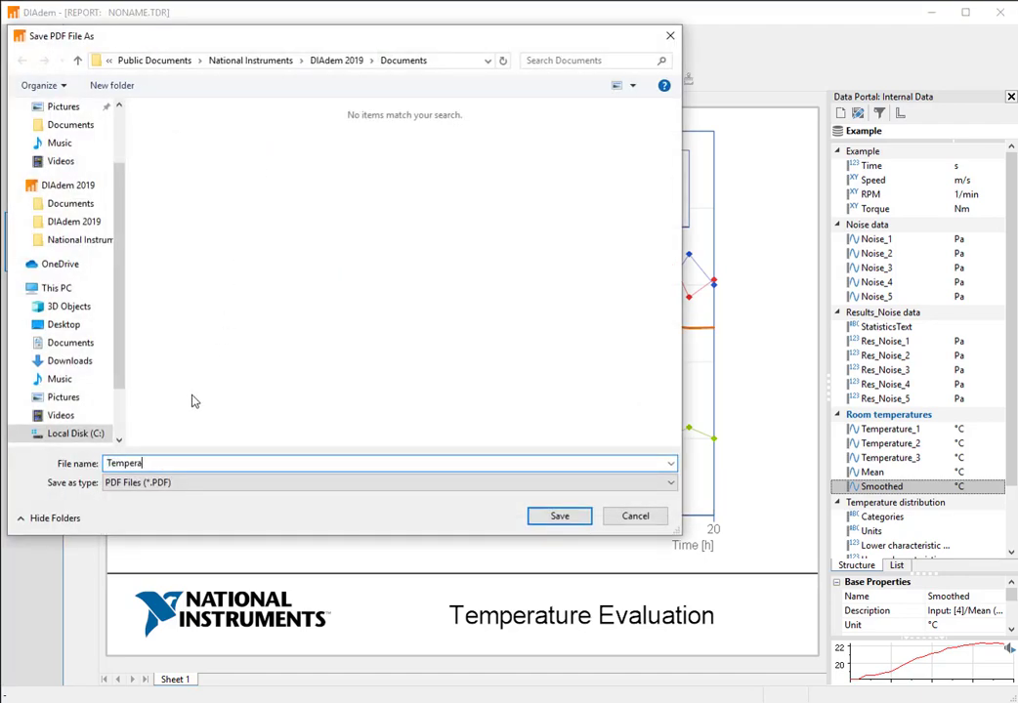